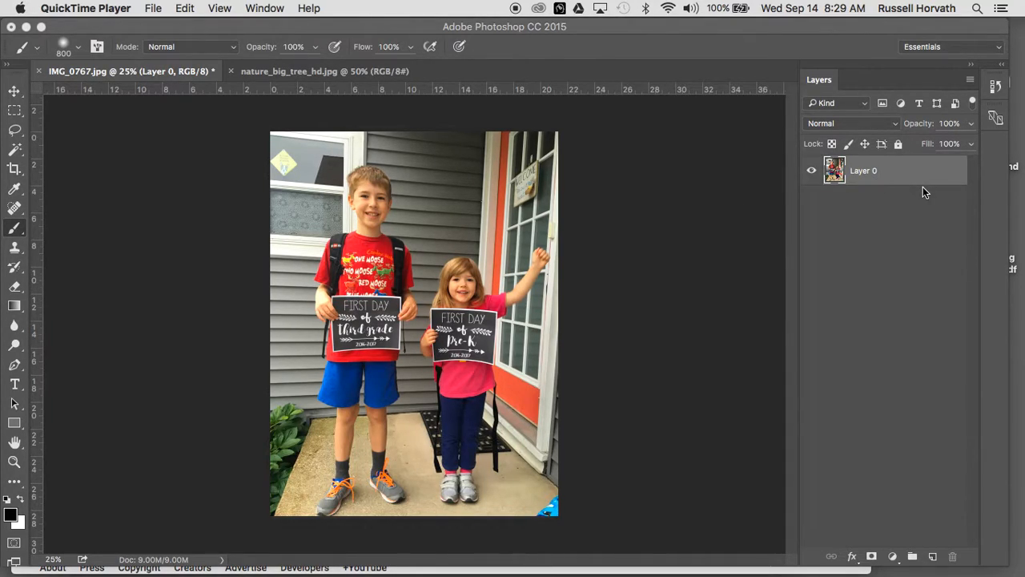
- Add a Levels adjustment layer above the photo and brighten it with midtones at 1.27 and the white point at 167
left_click(894, 557)
left_click(922, 332)
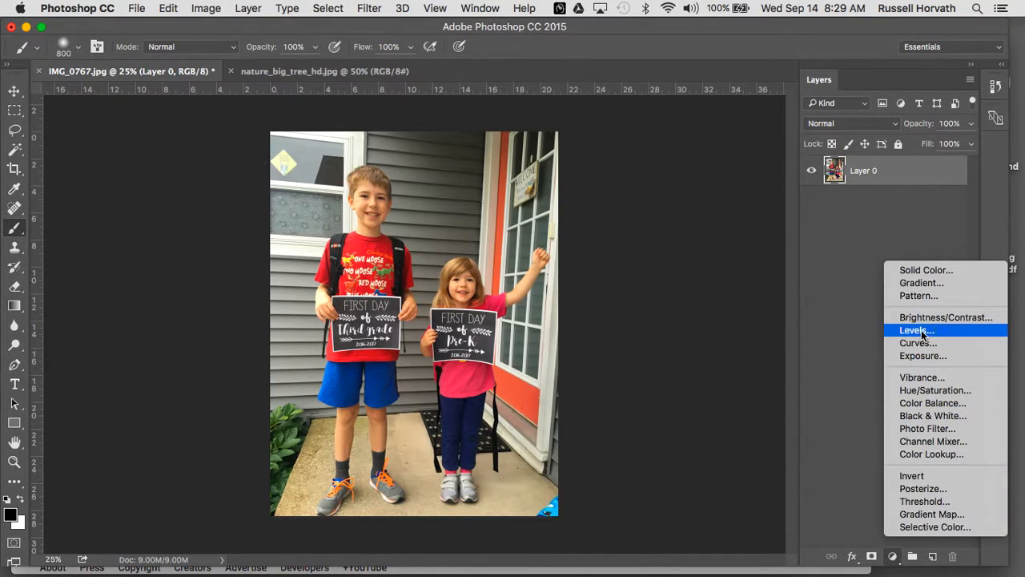
mouse_move(610, 289)
left_mouse_down()
mouse_move(646, 287)
mouse_move(609, 288)
left_mouse_up()
left_click_drag(773, 292, 653, 290)
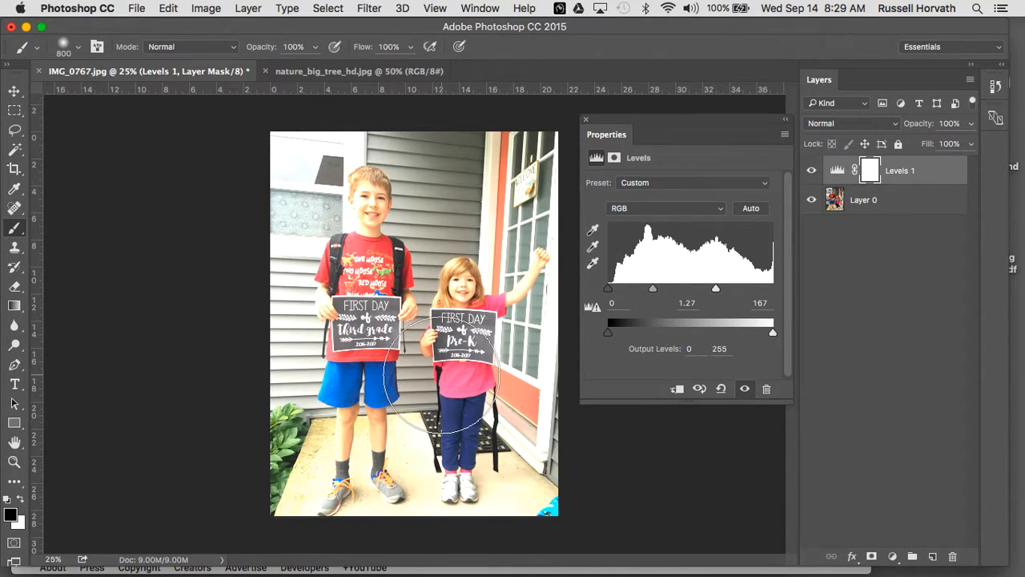
- Compare the photo with and without the Levels adjustment by switching the layer's visibility off and on
left_click(811, 172)
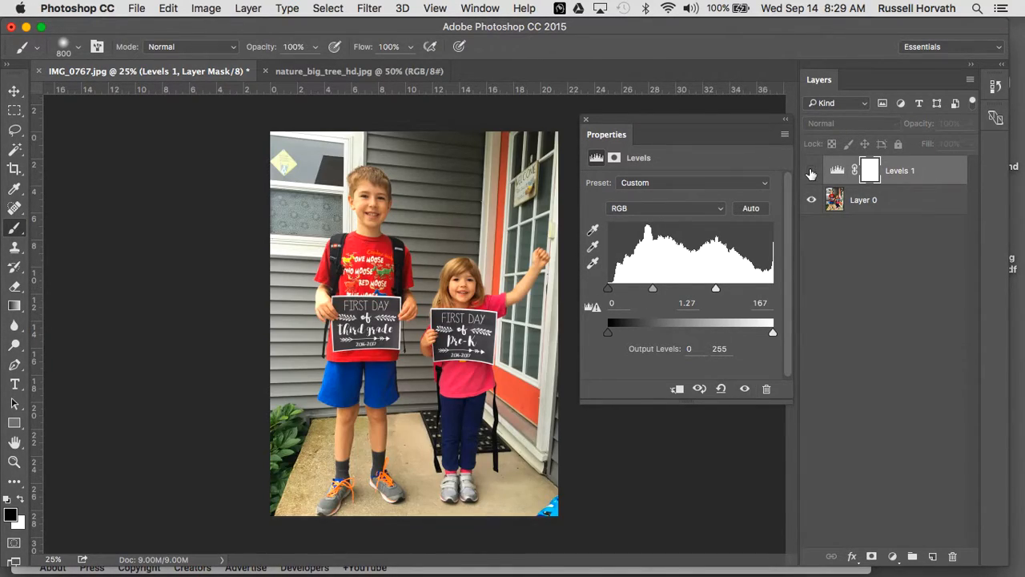
left_click(811, 172)
left_click(812, 171)
left_click(812, 172)
left_click(812, 172)
left_click(811, 171)
left_click(812, 171)
left_click(812, 172)
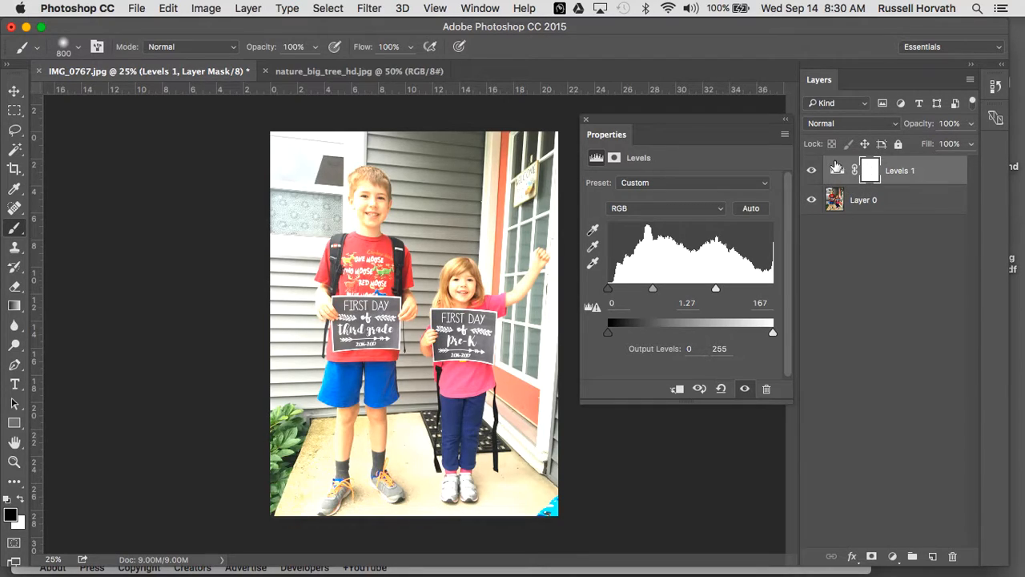
- Choose the Brush tool with black as the foreground colour and white as the background colour
left_click(834, 176)
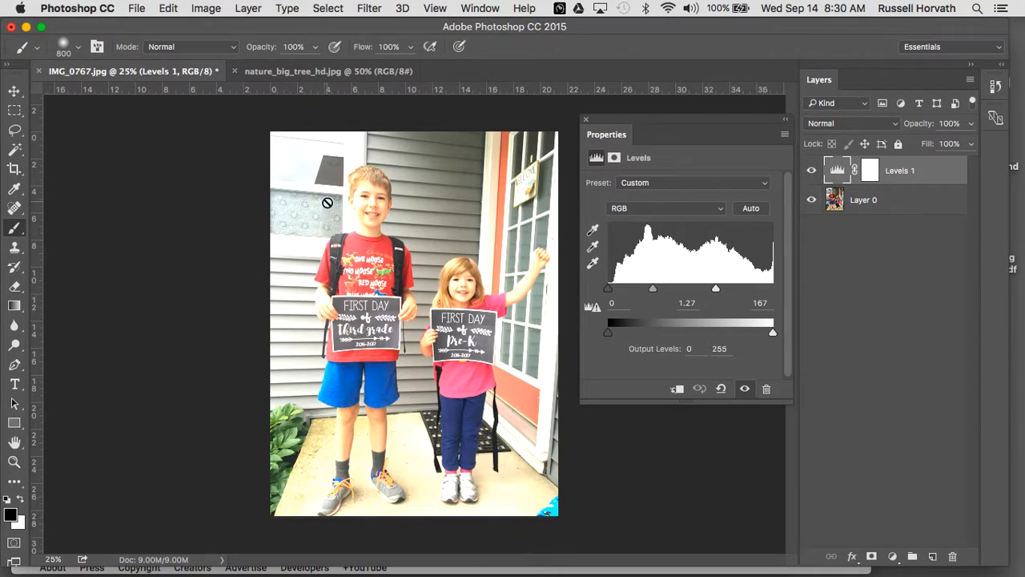
right_click(14, 227)
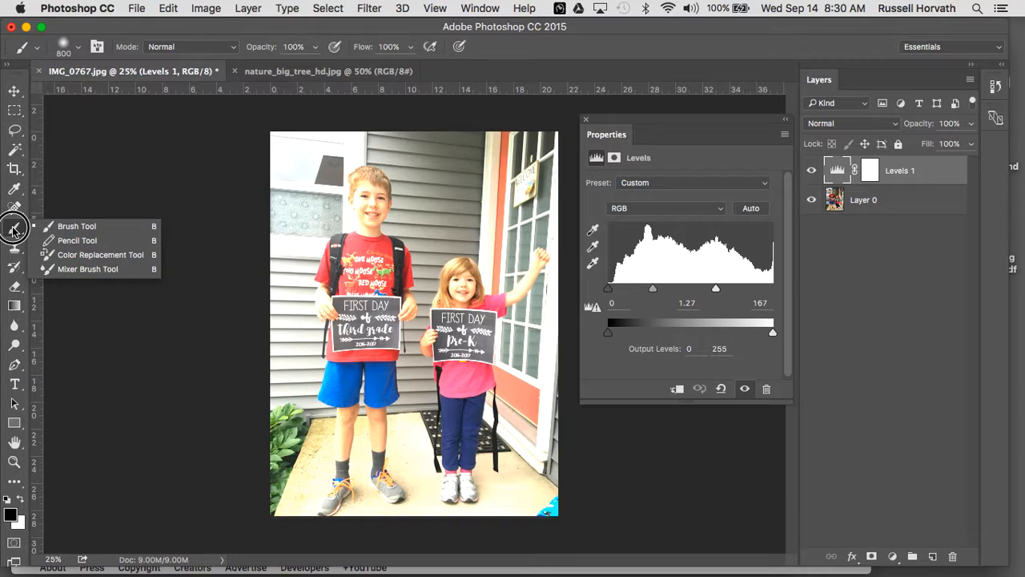
left_click(81, 228)
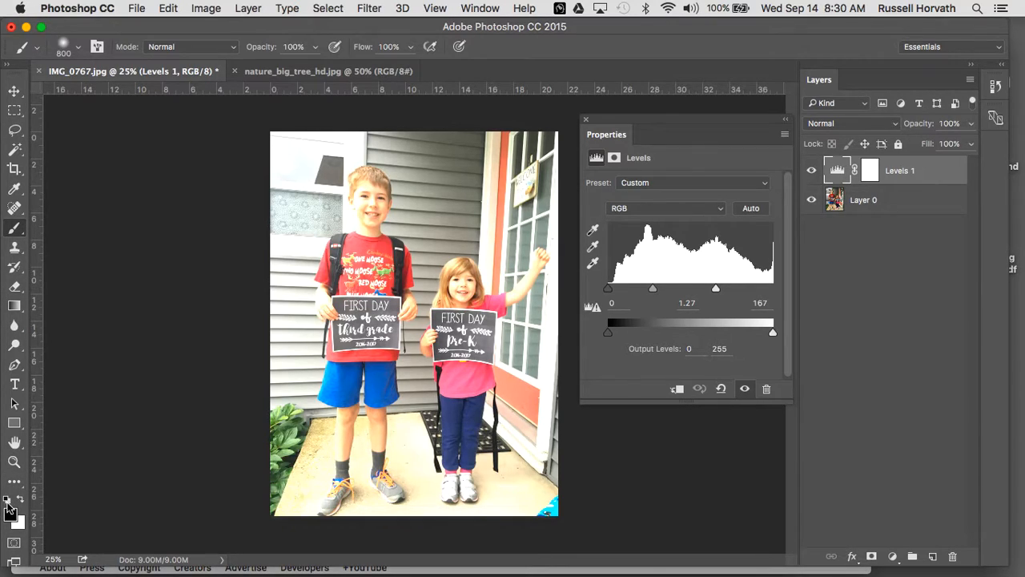
left_click(21, 500)
left_click(20, 500)
left_click(21, 500)
left_click(21, 500)
left_click(10, 516)
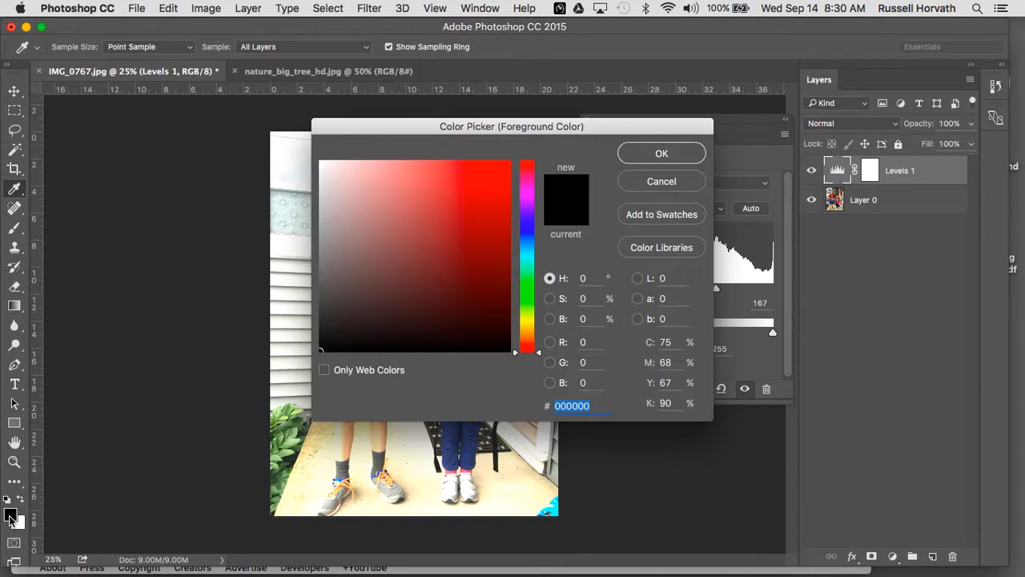
left_click(662, 181)
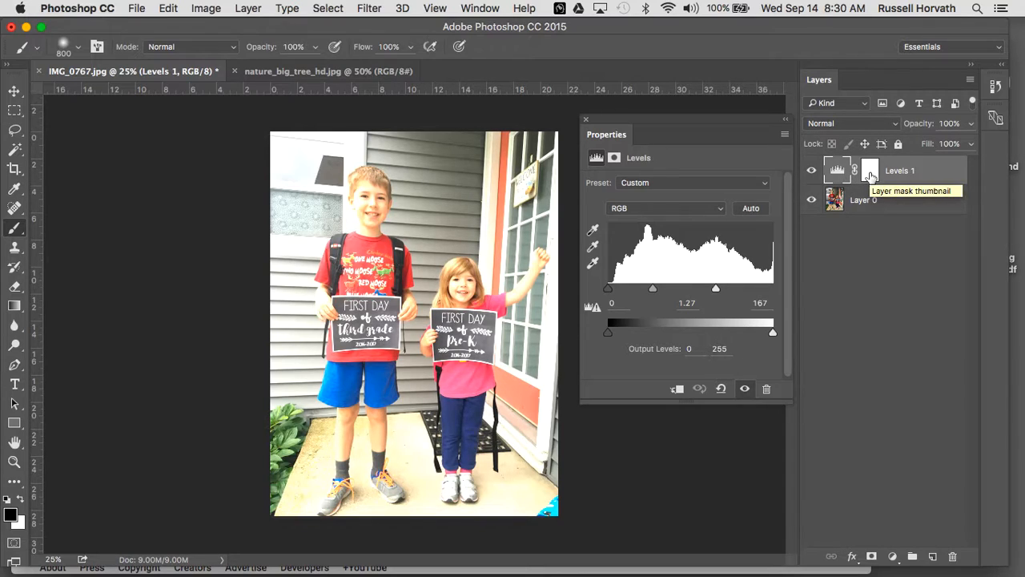
- Make the layer mask of the Levels 1 adjustment layer the painting target
left_click(871, 175)
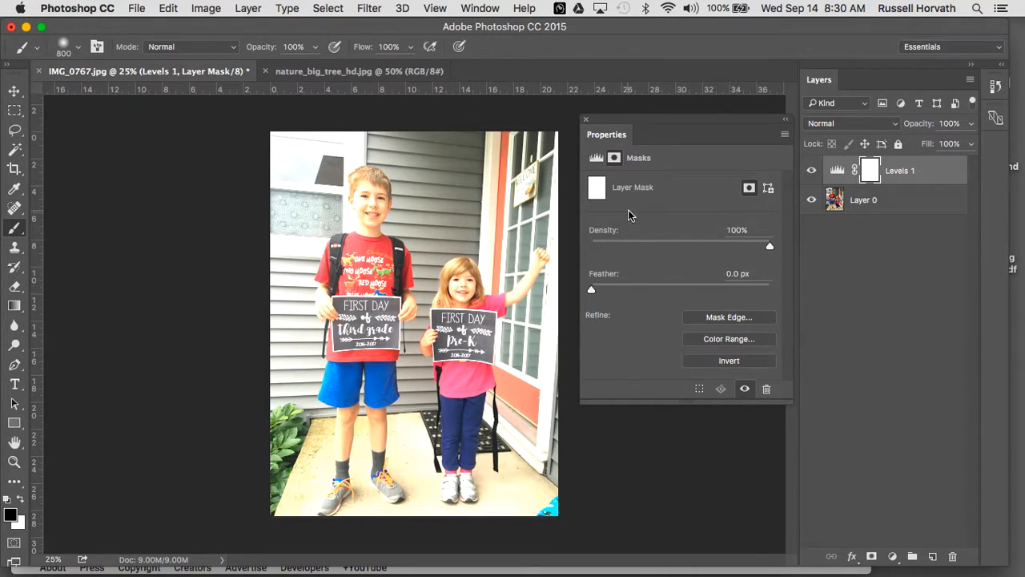
left_click(471, 8)
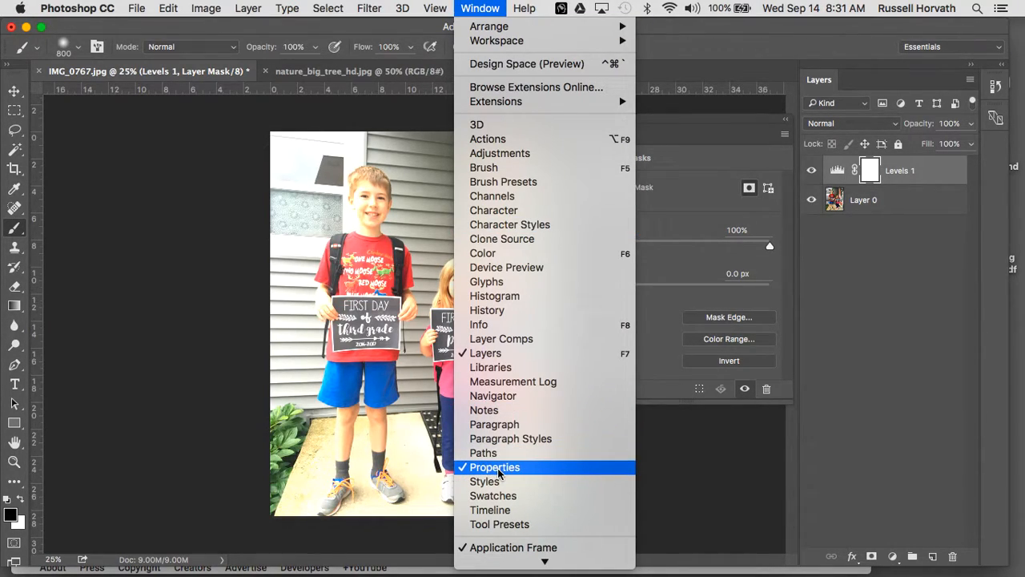
left_click(878, 169)
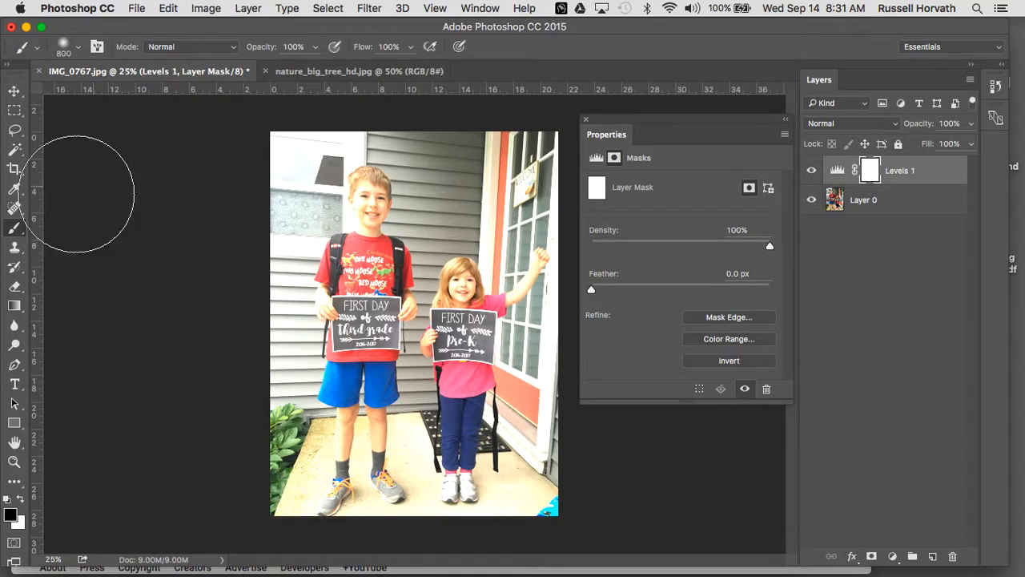
left_click(15, 208)
left_click(14, 190)
left_click(14, 168)
left_click(15, 189)
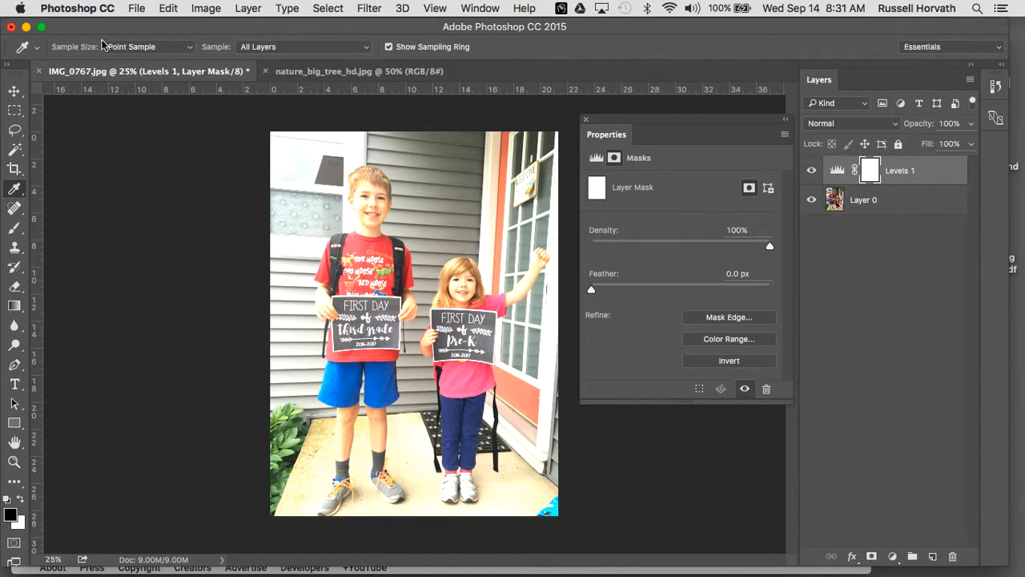
left_click(14, 149)
left_click(14, 169)
left_click(14, 229)
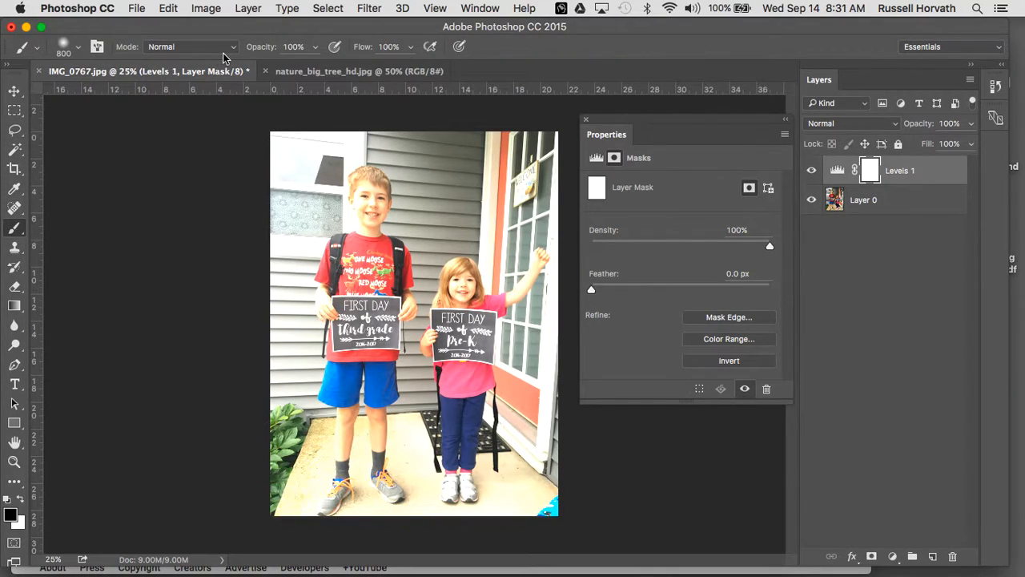
left_click(199, 47)
left_click(200, 47)
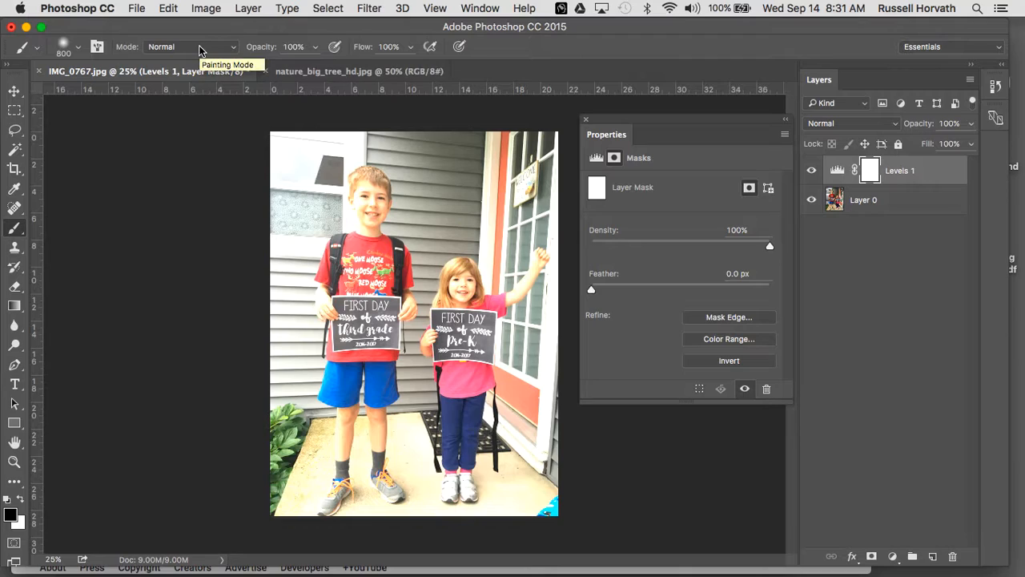
left_click(307, 49)
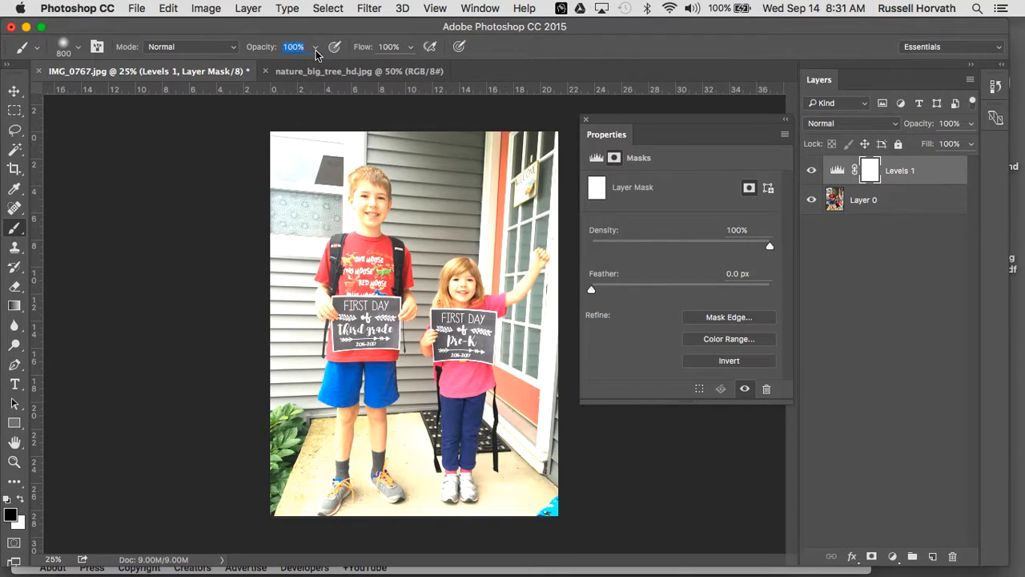
- Set the brush size to 316 px and its hardness to 50%
left_click(79, 47)
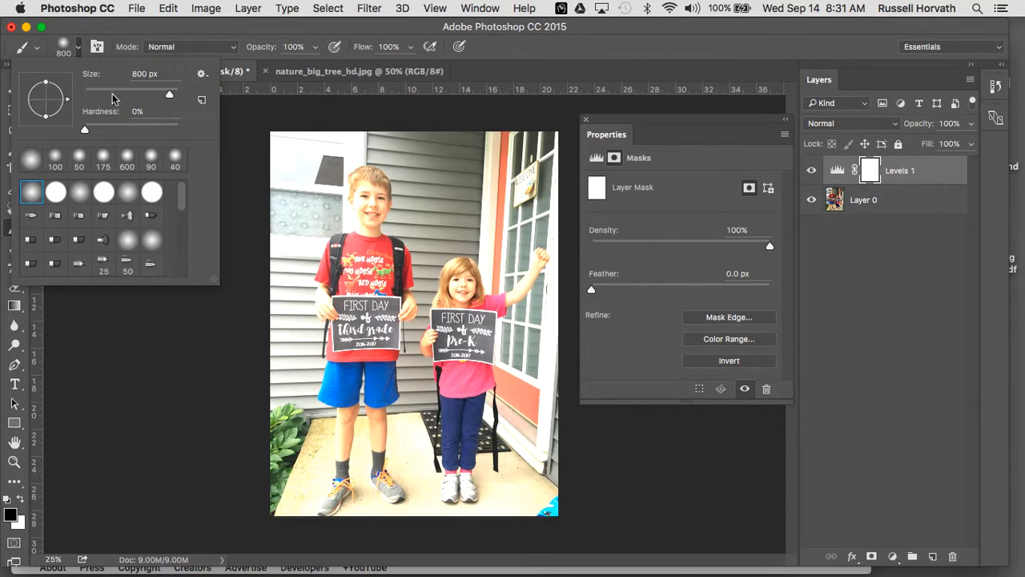
mouse_move(168, 98)
left_mouse_down()
mouse_move(122, 96)
mouse_move(161, 94)
left_mouse_up()
left_click(84, 131)
left_click_drag(84, 131, 180, 128)
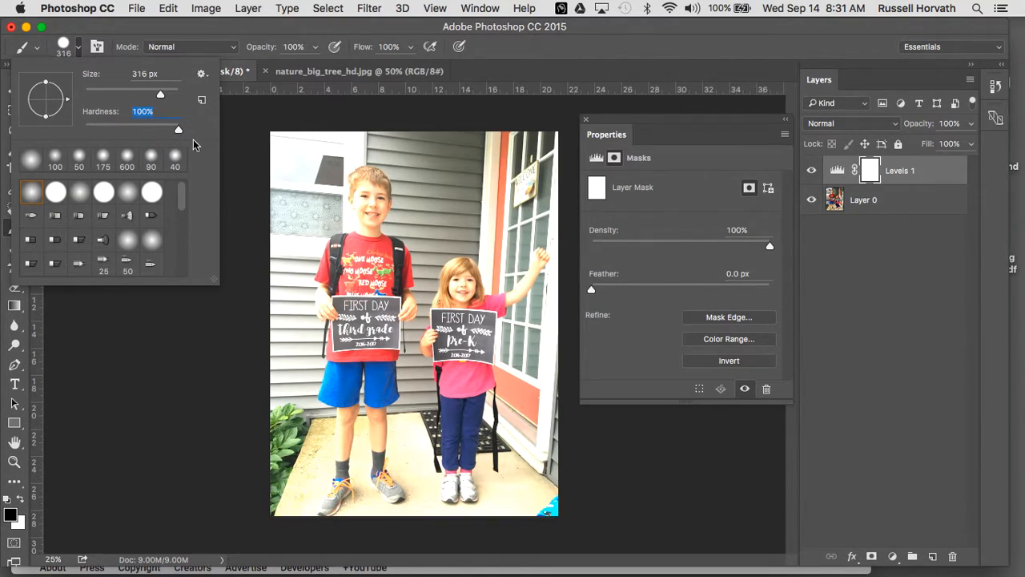
left_click_drag(178, 130, 133, 136)
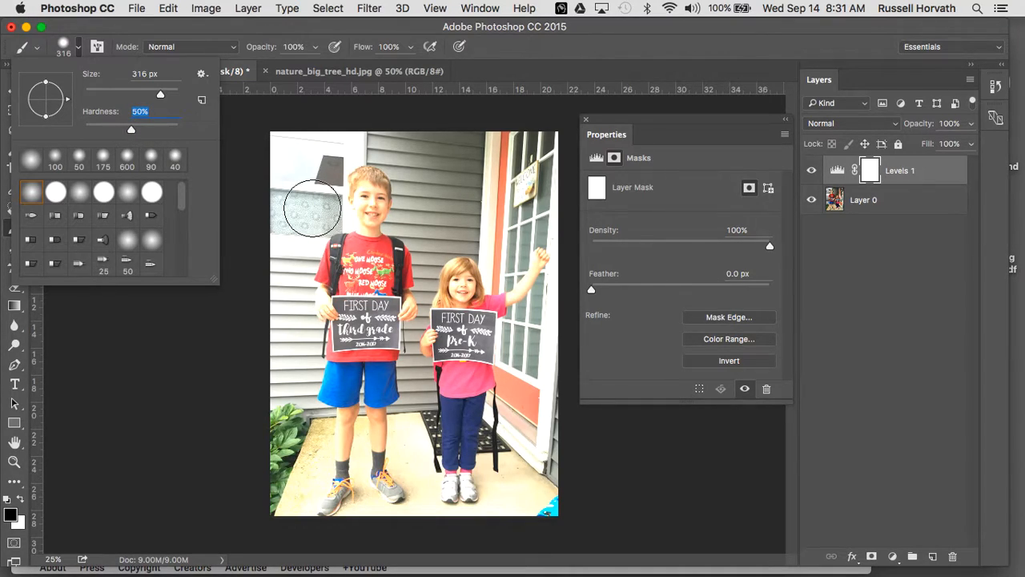
left_click(170, 340)
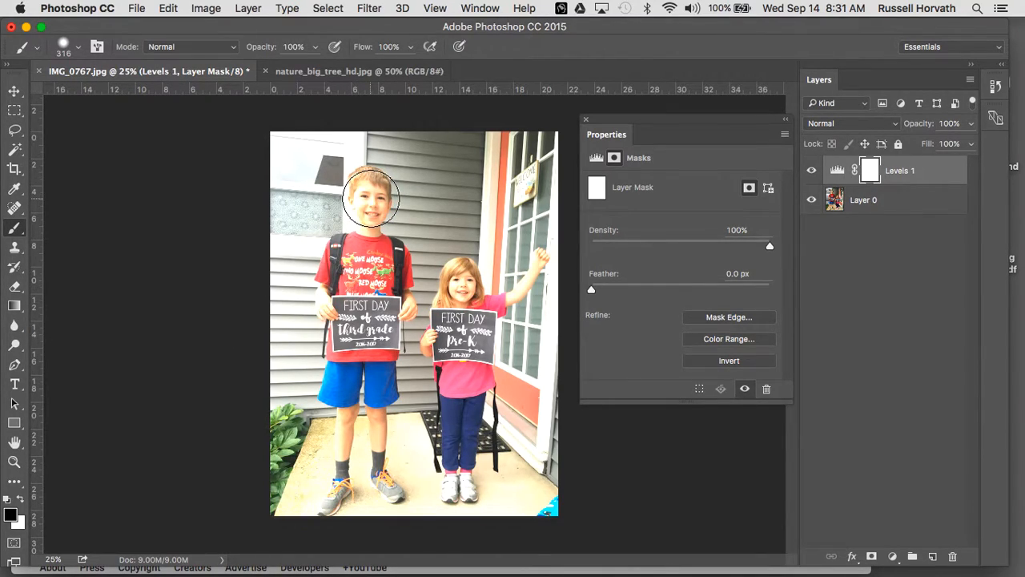
- Reduce the brush to 250 px and paint black over the whole boy on the Levels mask to hide the brightening there
key("bracketleft")
key("bracketleft")
key("bracketleft")
key("bracketleft")
key("bracketleft")
key("bracketright")
key("bracketright")
key("bracketright")
key("bracketright")
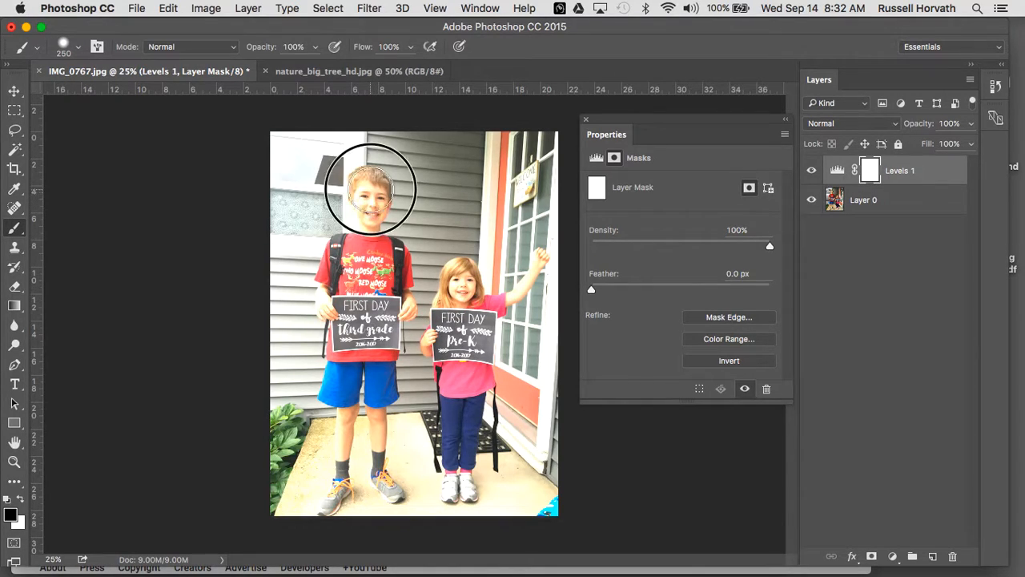
mouse_move(372, 214)
left_mouse_down()
mouse_move(346, 247)
mouse_move(335, 287)
mouse_move(349, 355)
mouse_move(330, 506)
mouse_move(395, 493)
mouse_move(381, 467)
mouse_move(380, 372)
mouse_move(397, 256)
mouse_move(369, 240)
mouse_move(381, 194)
mouse_move(372, 188)
mouse_move(362, 288)
left_mouse_up()
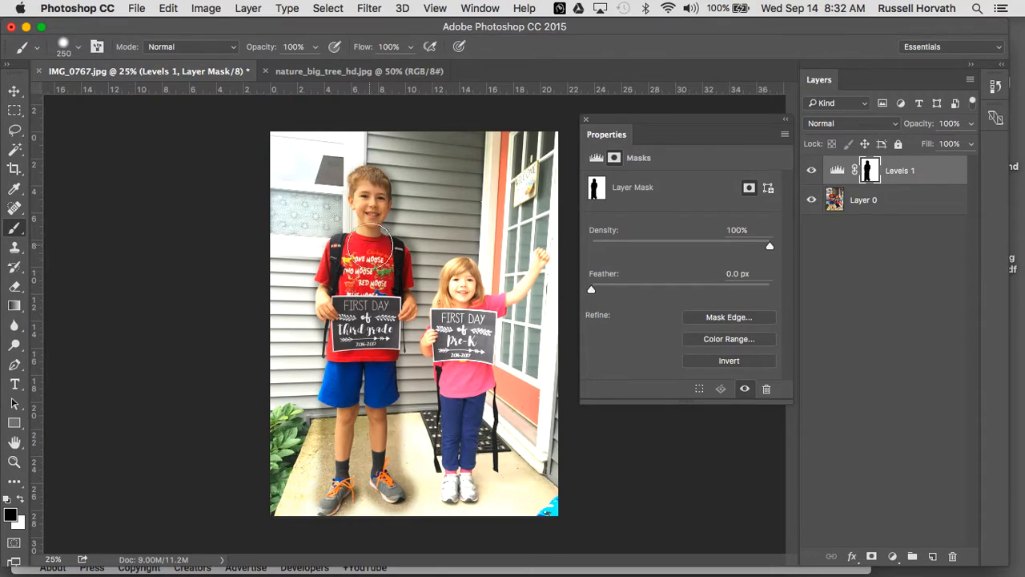
- Compare the photo with the Levels layer off and on, and paint black over the girl and her raised arm on the mask
left_click(813, 172)
left_click(812, 171)
left_click(812, 172)
left_click(813, 171)
mouse_move(460, 282)
left_mouse_down()
mouse_move(449, 258)
mouse_move(436, 355)
mouse_move(457, 368)
mouse_move(456, 486)
mouse_move(464, 366)
mouse_move(492, 309)
mouse_move(538, 253)
left_mouse_up()
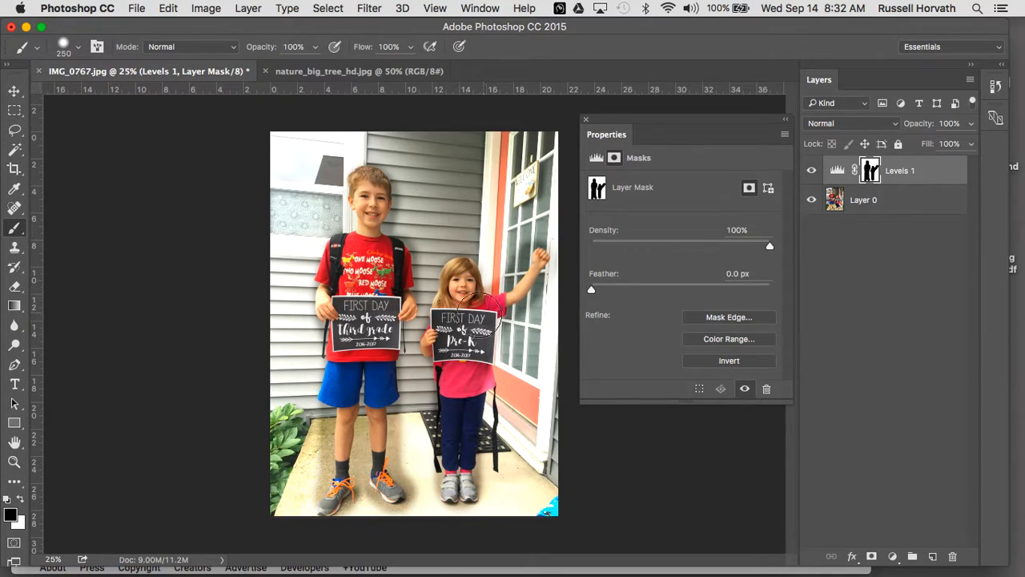
mouse_move(461, 290)
left_mouse_down()
mouse_move(451, 335)
mouse_move(460, 480)
left_mouse_up()
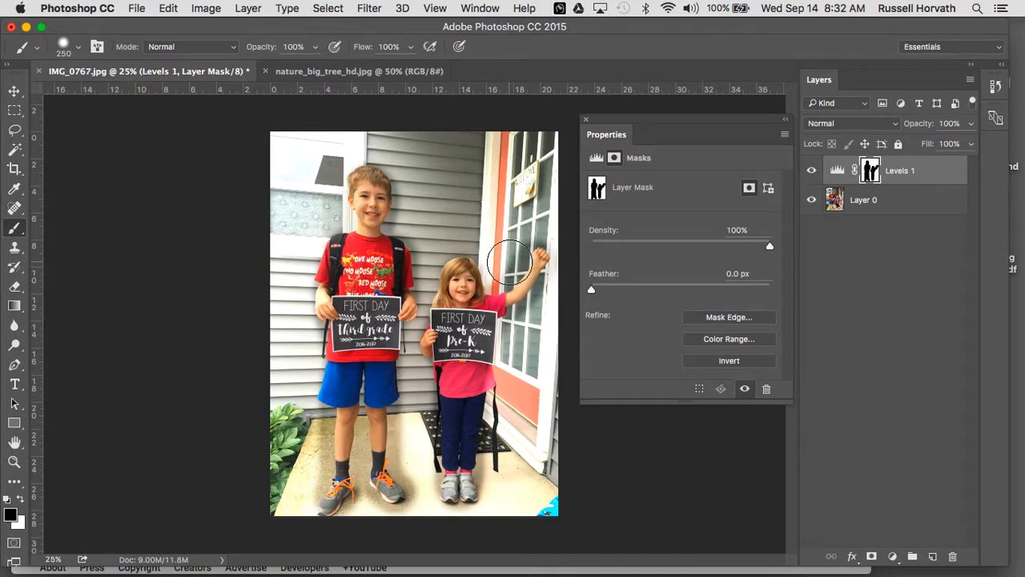
- Reduce the brush size to 68 px and switch the foreground colour to white
key("bracketleft")
key("bracketleft")
key("bracketleft")
key("bracketleft")
key("bracketleft")
key("bracketleft")
left_click(78, 49)
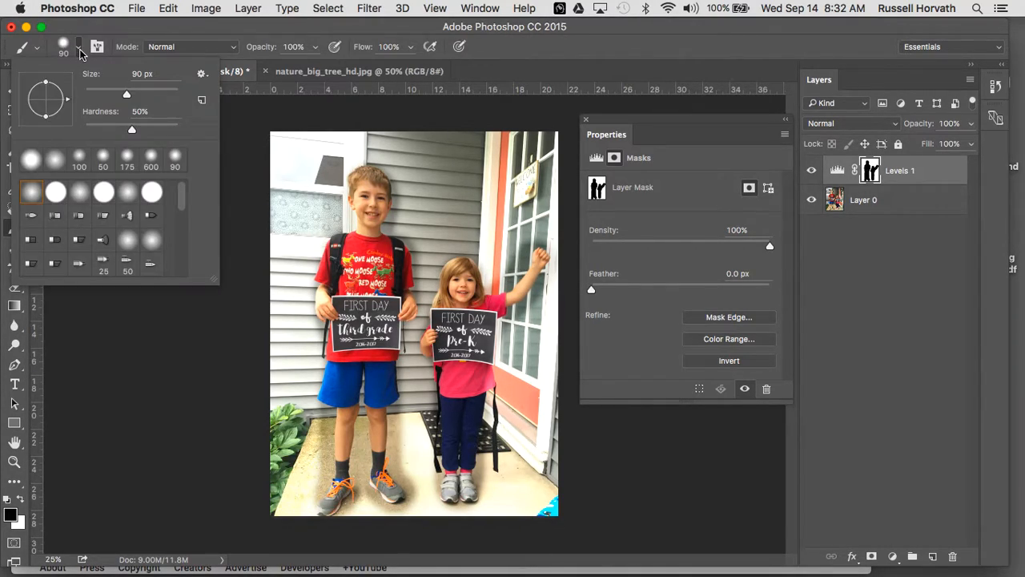
left_click(117, 95)
left_click(82, 424)
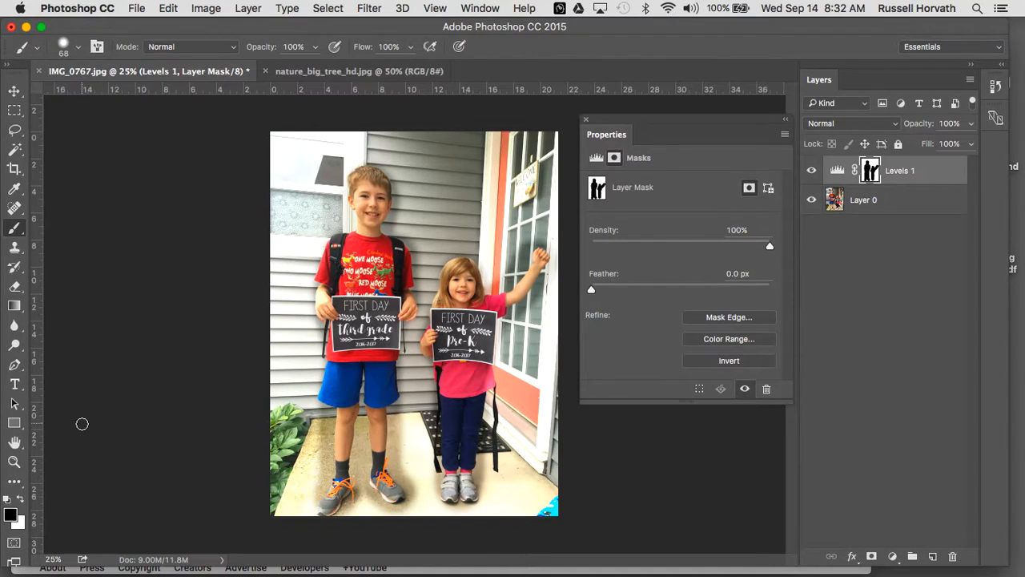
left_click(23, 500)
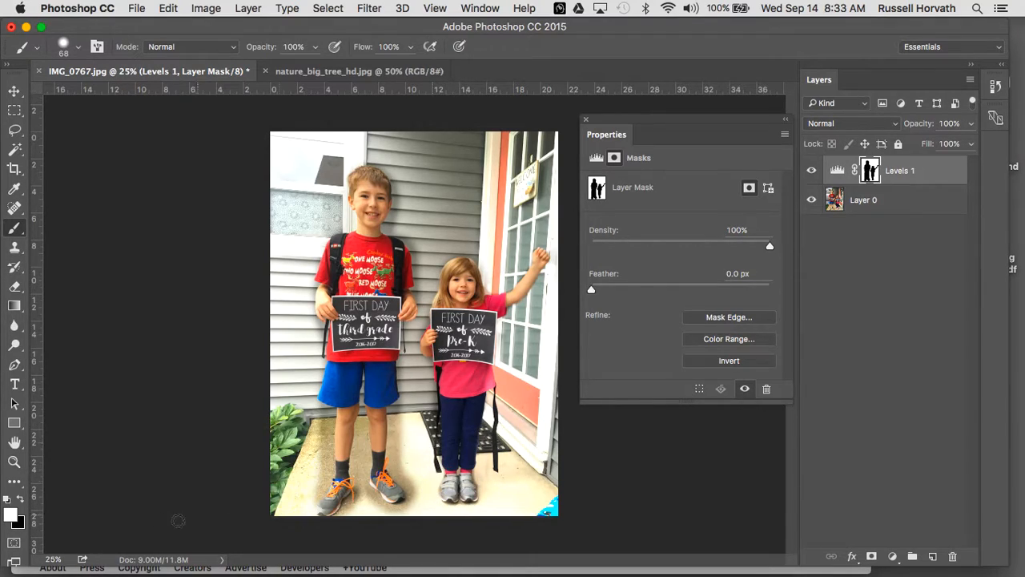
- Paint white with a brush of about 40 px on the mask around the boy's shoe nearest the girl, restoring the brightened concrete
left_click(13, 462)
left_click_drag(416, 470, 471, 415)
left_click(470, 415)
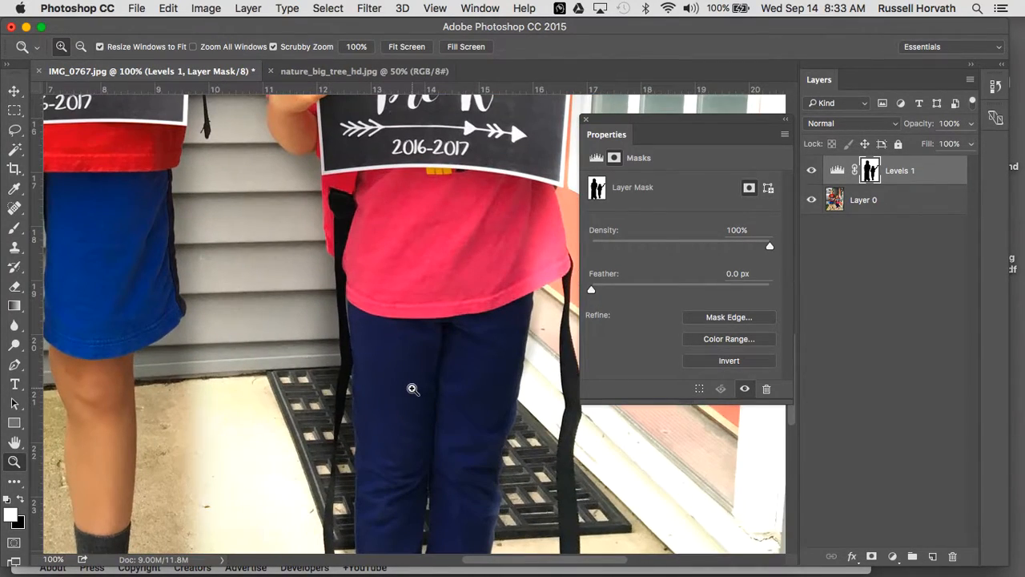
left_click_drag(397, 420, 398, 254)
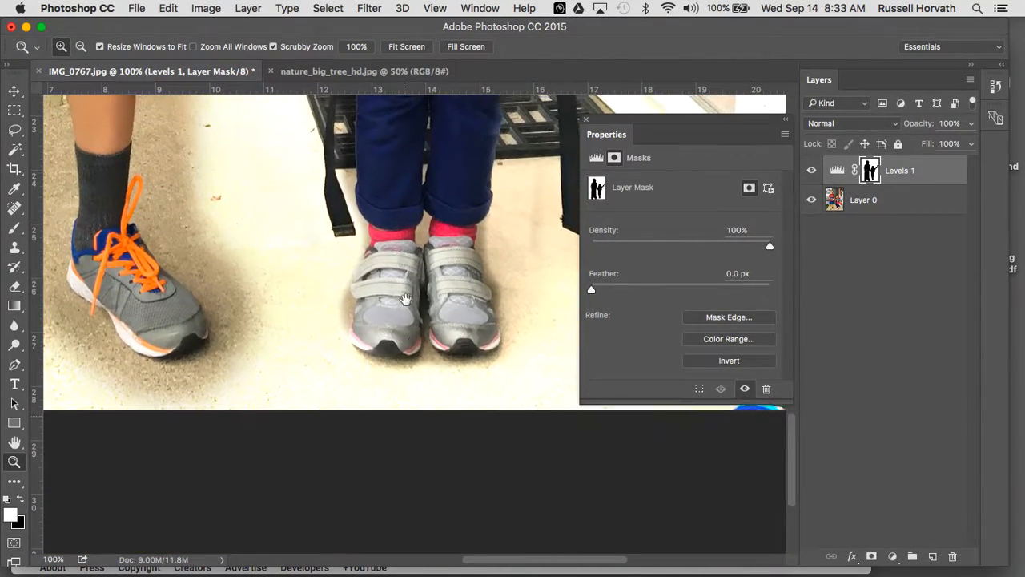
left_click(15, 232)
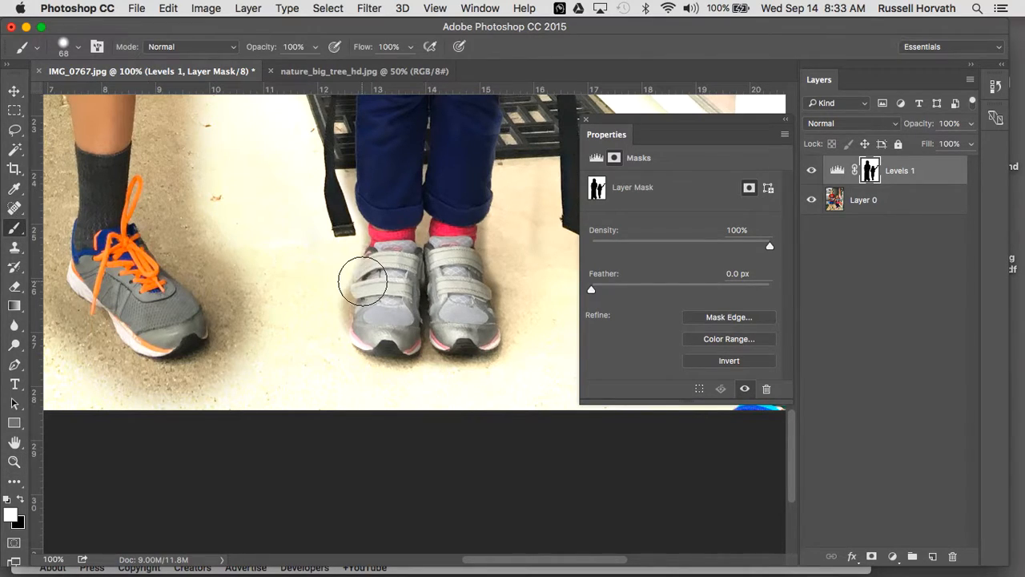
key("bracketleft")
key("bracketleft")
key("bracketleft")
key("bracketleft")
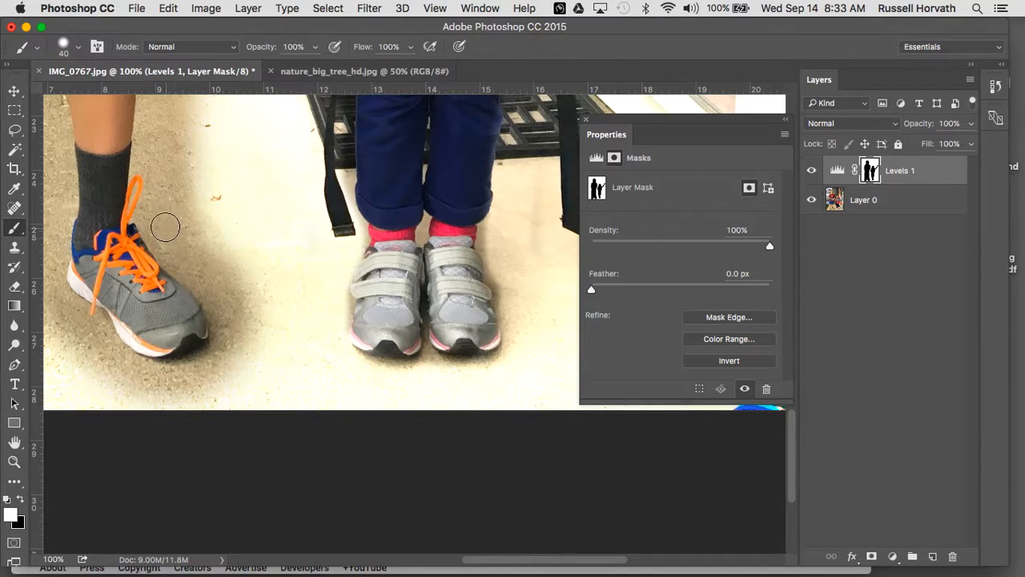
key("bracketright")
mouse_move(155, 229)
left_mouse_down()
mouse_move(202, 283)
mouse_move(230, 347)
mouse_move(263, 330)
mouse_move(239, 318)
mouse_move(242, 328)
mouse_move(213, 260)
mouse_move(150, 212)
mouse_move(165, 171)
mouse_move(145, 159)
mouse_move(151, 124)
mouse_move(184, 248)
mouse_move(190, 188)
mouse_move(233, 219)
mouse_move(189, 145)
mouse_move(252, 311)
mouse_move(219, 359)
mouse_move(177, 372)
mouse_move(142, 368)
mouse_move(82, 321)
mouse_move(145, 397)
mouse_move(251, 375)
mouse_move(117, 383)
mouse_move(78, 334)
mouse_move(50, 339)
left_mouse_up()
- Paint white on the mask along the edges of the boy's legs, head and shoulder, enlarging the brush to 60 px
key("super+minus")
key("super+minus")
key("super+minus")
key("super+minus")
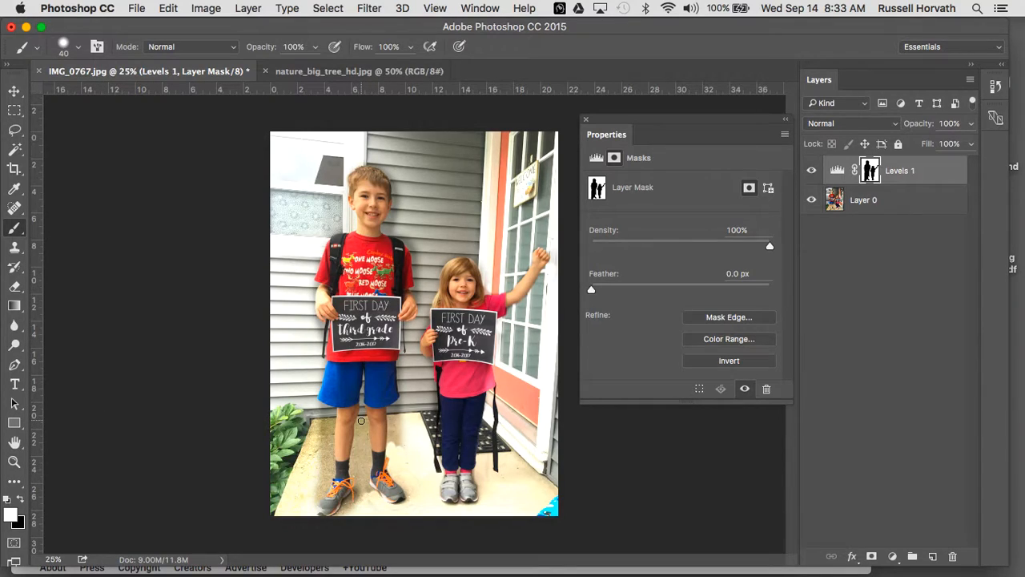
mouse_move(361, 421)
left_mouse_down()
mouse_move(359, 487)
mouse_move(371, 494)
mouse_move(364, 460)
mouse_move(353, 458)
mouse_move(364, 488)
mouse_move(329, 484)
mouse_move(311, 496)
mouse_move(329, 458)
mouse_move(320, 405)
mouse_move(321, 481)
left_mouse_up()
mouse_move(408, 405)
left_mouse_down()
mouse_move(393, 444)
mouse_move(400, 413)
mouse_move(403, 463)
left_mouse_up()
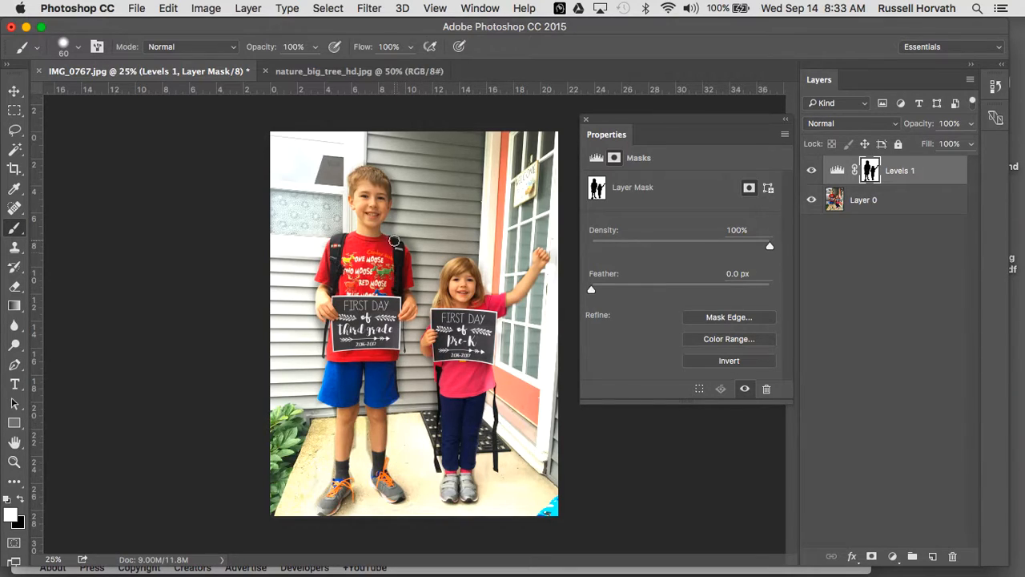
left_click_drag(390, 229, 386, 163)
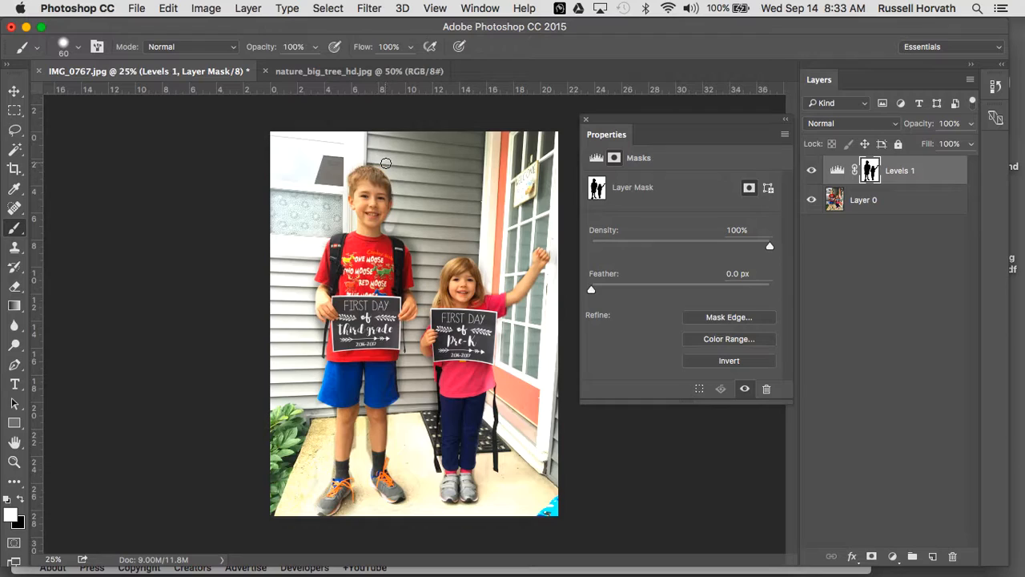
mouse_move(387, 230)
left_mouse_down()
mouse_move(405, 231)
mouse_move(420, 299)
left_mouse_up()
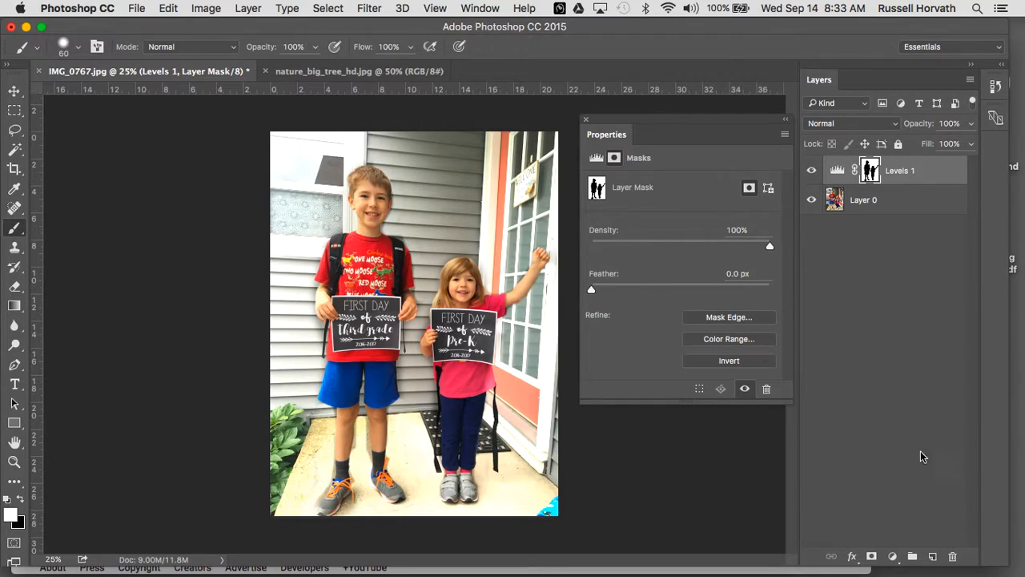
left_click(893, 556)
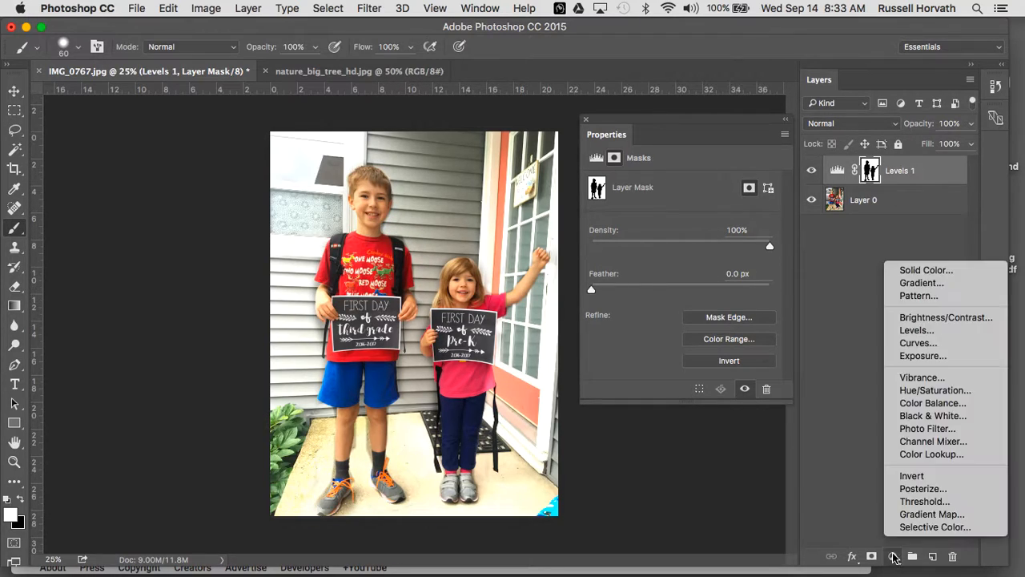
left_click(927, 390)
mouse_move(679, 243)
left_mouse_down()
mouse_move(730, 240)
mouse_move(676, 239)
left_mouse_up()
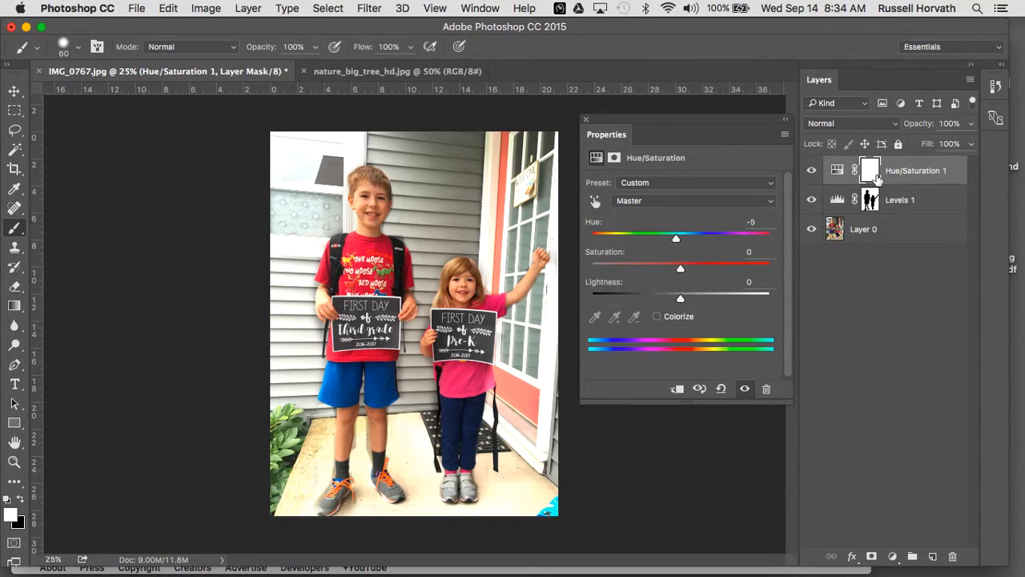
left_click_drag(891, 170, 953, 556)
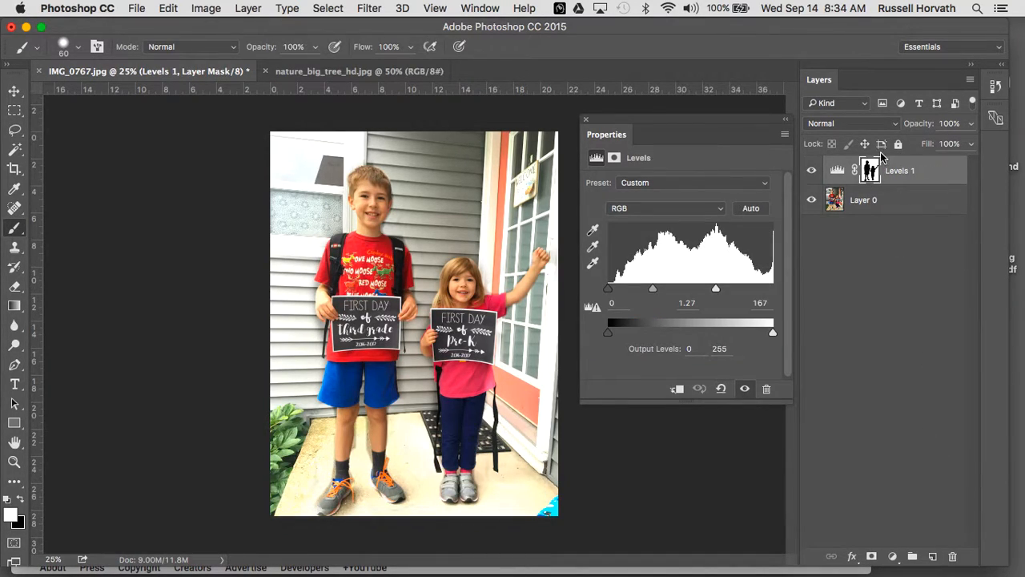
- Load the Levels layer's mask as a selection of the background around the children
right_click(870, 171)
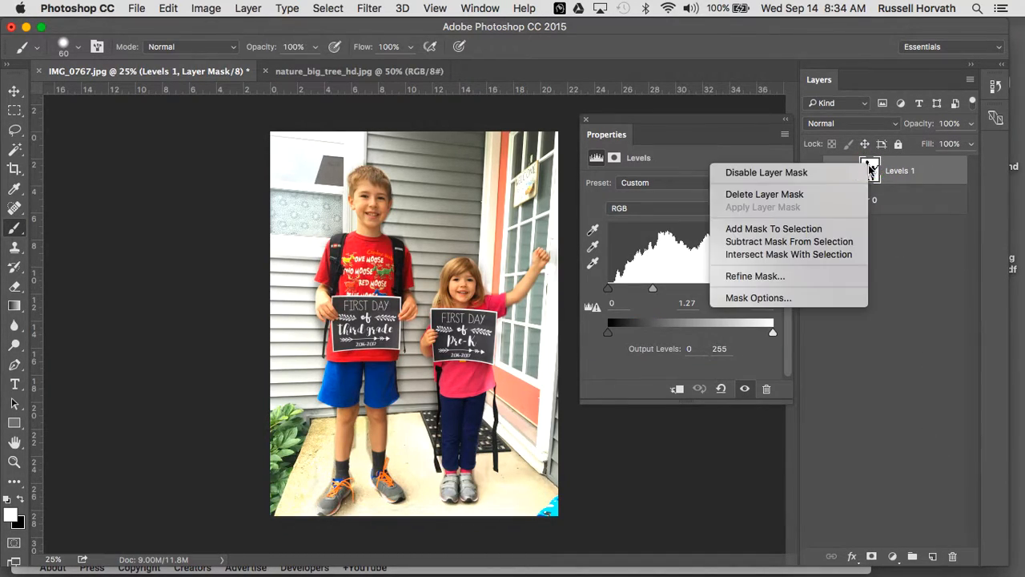
right_click(924, 174)
right_click(929, 173)
left_click(942, 168)
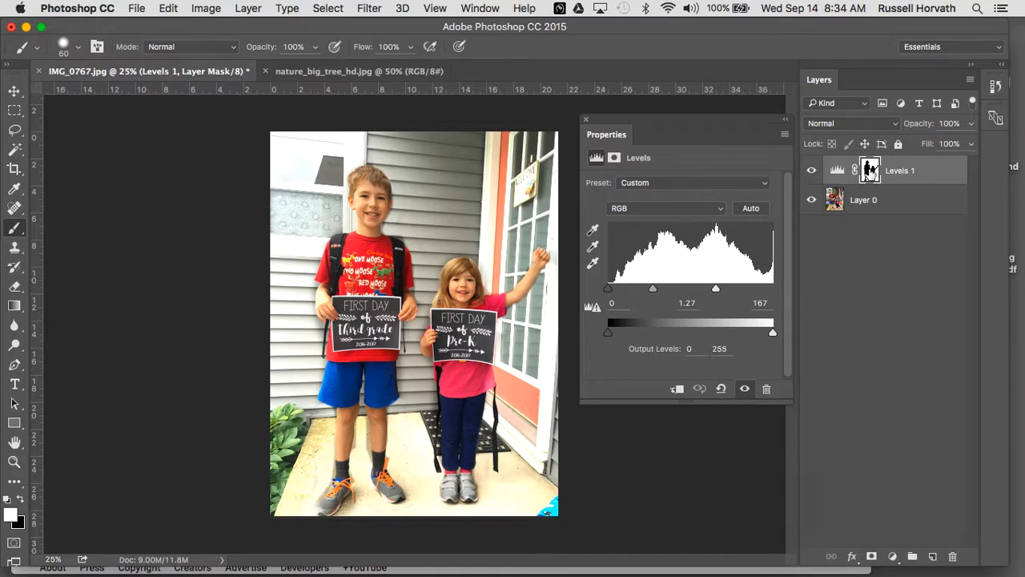
right_click(870, 171)
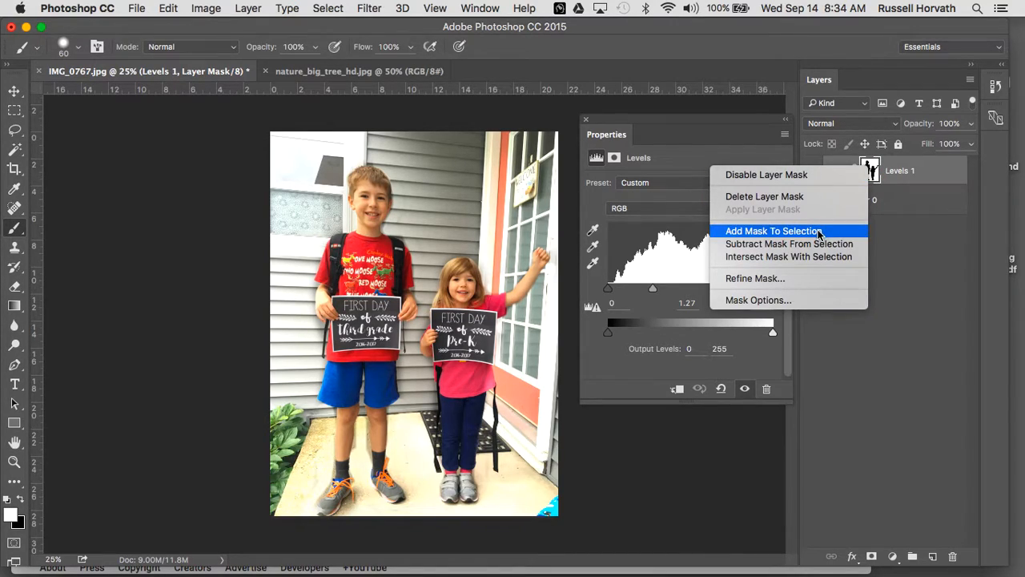
left_click(819, 232)
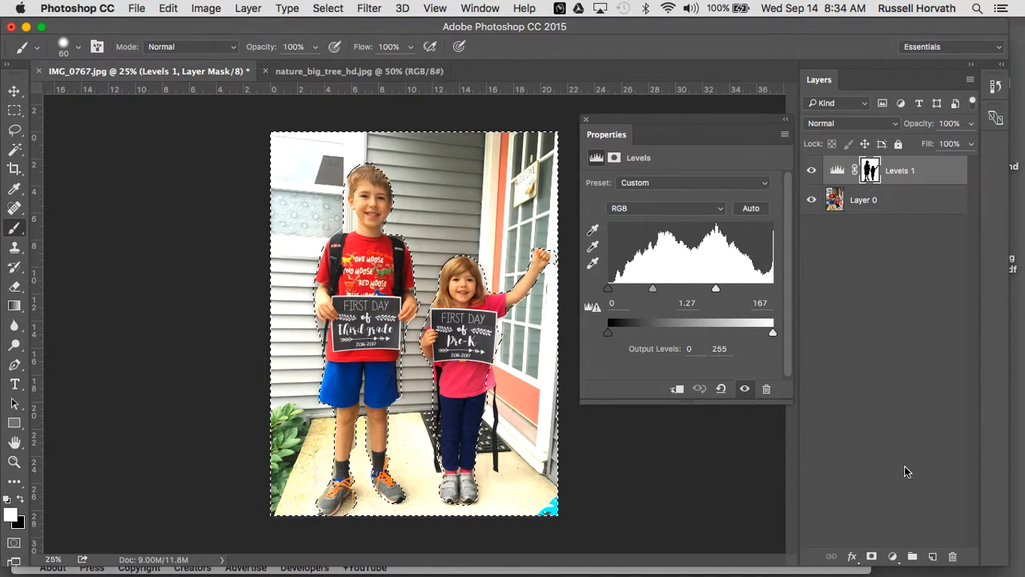
- Add a Hue/Saturation adjustment layer limited to the selected background, with Hue +126, Saturation +62 and Lightness -56
left_click(893, 556)
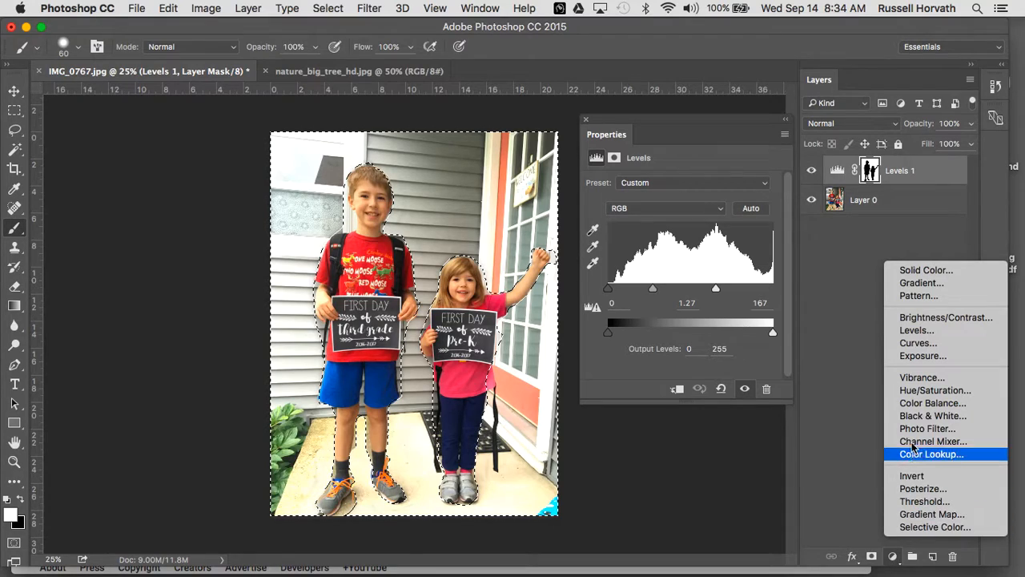
left_click(921, 391)
left_click_drag(680, 239, 751, 238)
left_click_drag(680, 269, 736, 269)
left_click_drag(678, 297, 631, 300)
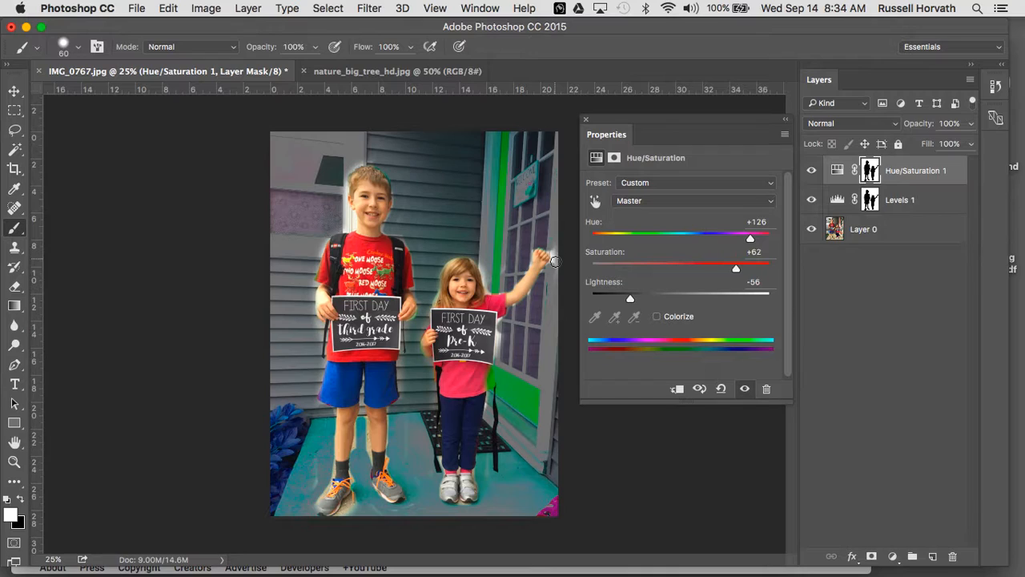
- Paint white beside the boy's hair on the Hue/Saturation mask and along the girl's arm and side on the Levels and Hue/Saturation masks
left_click(871, 172)
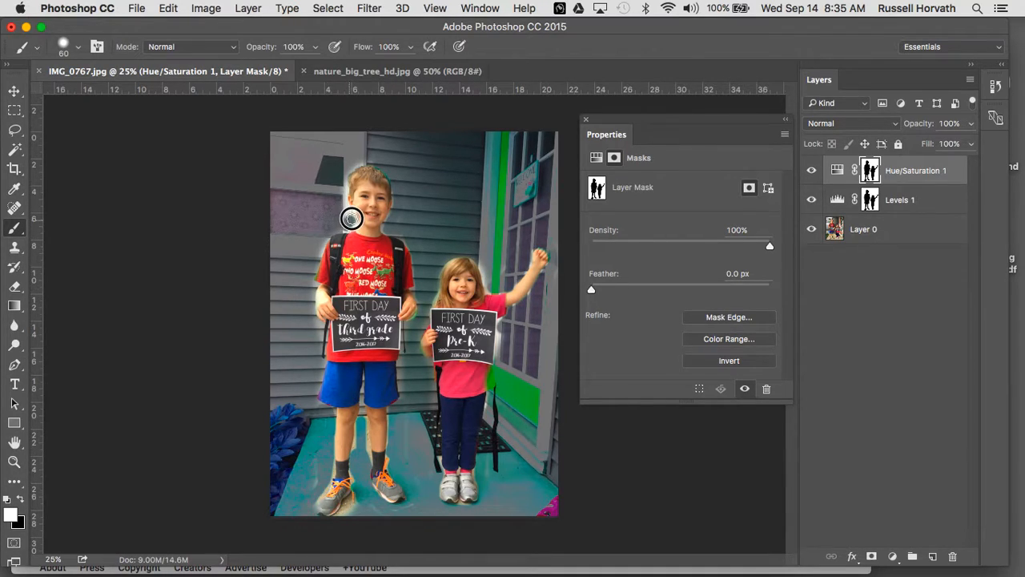
left_click_drag(340, 178, 353, 173)
left_click(868, 203)
mouse_move(552, 249)
left_mouse_down()
mouse_move(549, 277)
mouse_move(529, 304)
left_mouse_up()
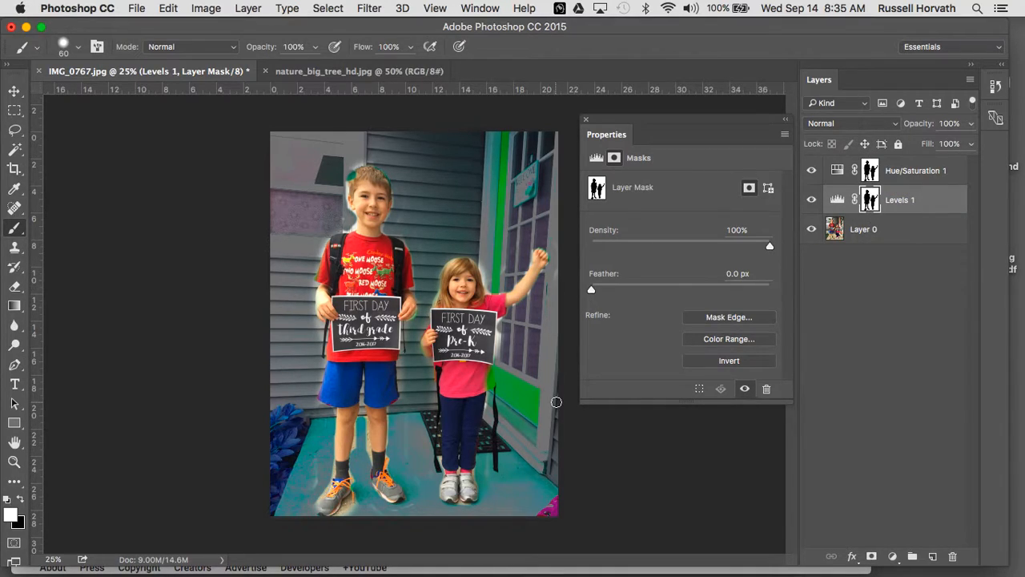
left_click_drag(501, 324, 502, 371)
left_click(869, 175)
mouse_move(510, 319)
left_mouse_down()
mouse_move(498, 361)
mouse_move(503, 323)
mouse_move(534, 293)
left_mouse_up()
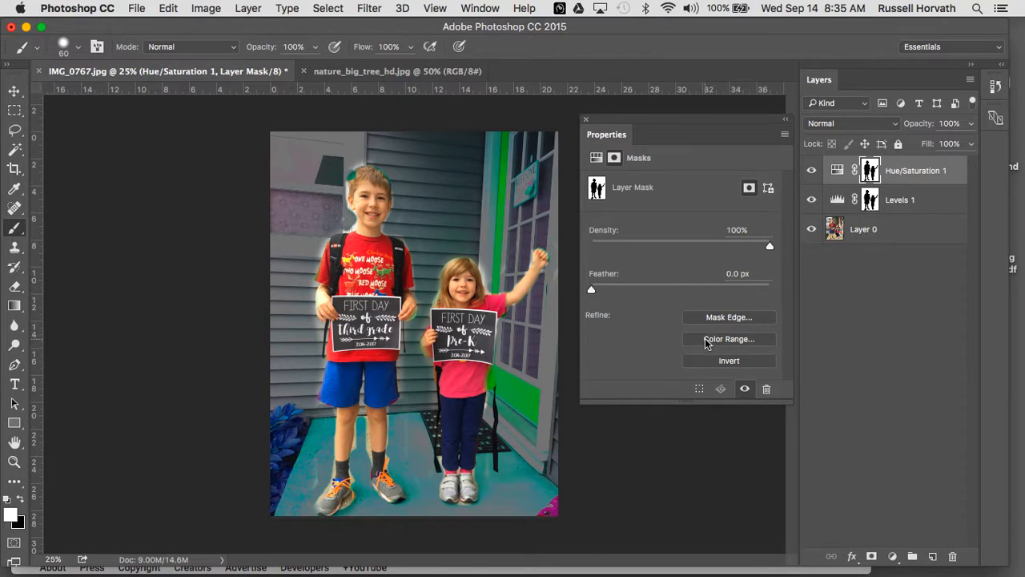
- Review the adjustment settings of the Hue/Saturation and Levels layers
left_click(839, 173)
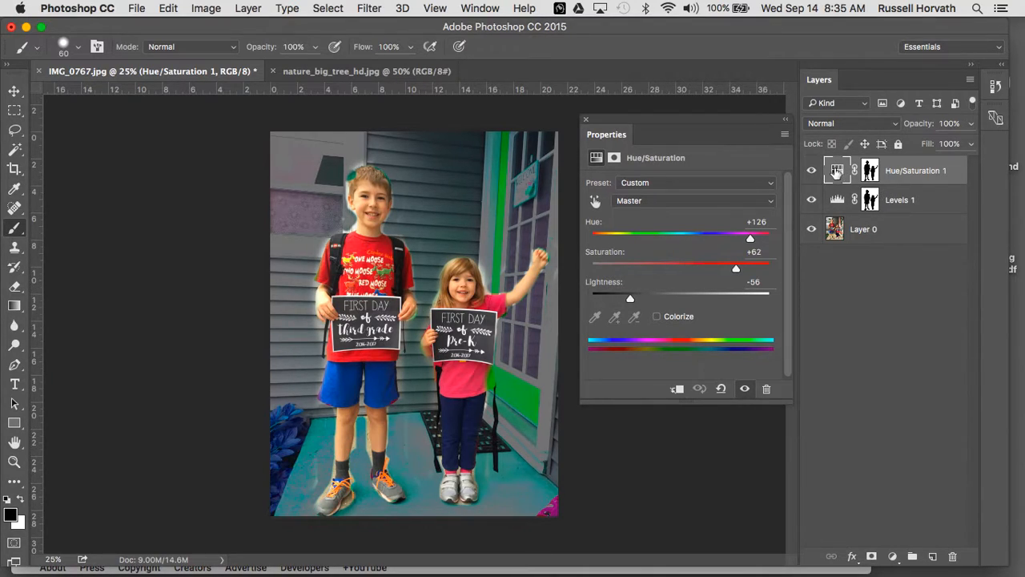
left_click(837, 200)
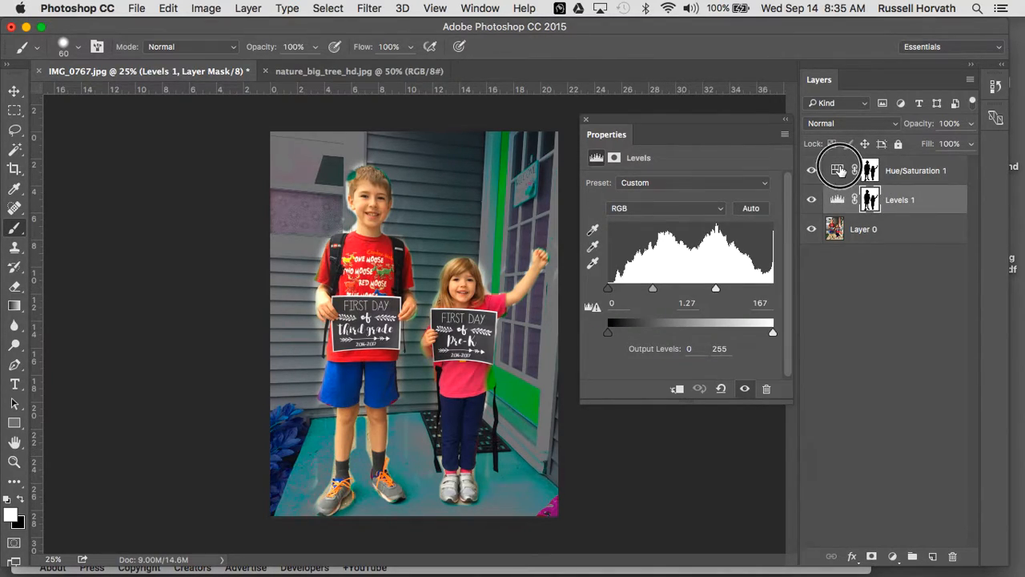
left_click(840, 172)
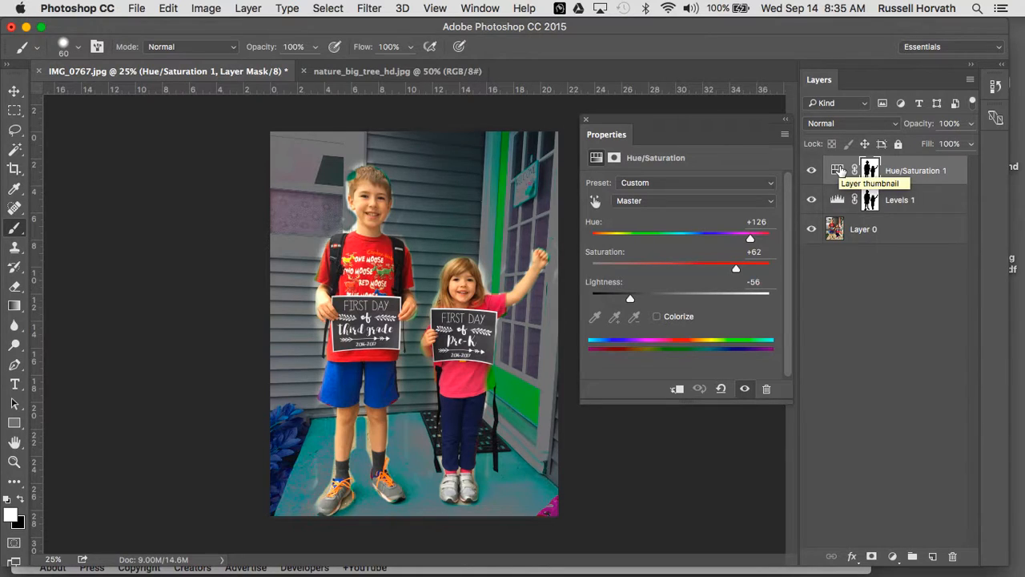
- Feather the Hue/Saturation layer's mask by 5.9 px and the Levels layer's mask by 33.3 px
left_click(869, 175)
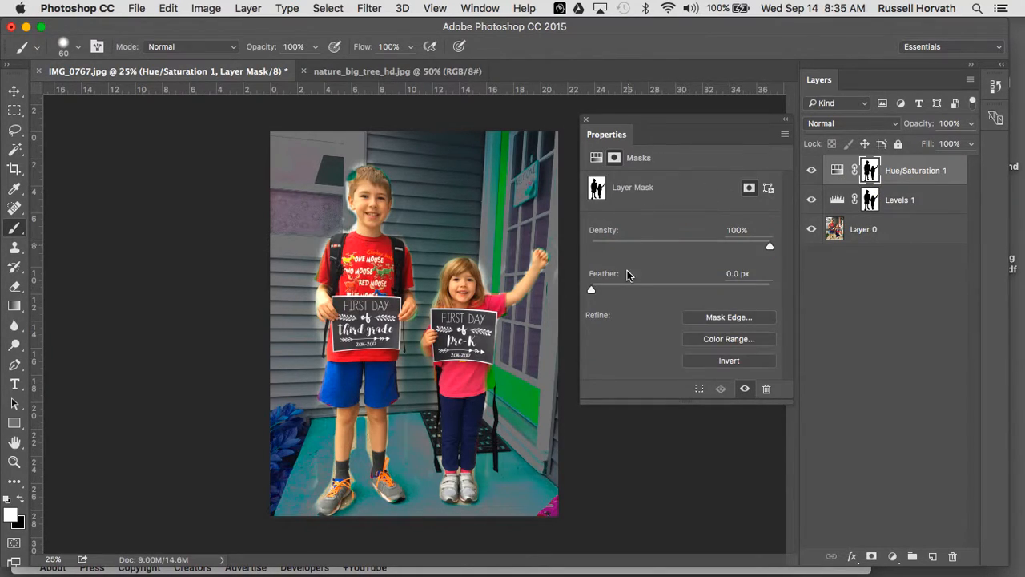
left_click_drag(591, 291, 645, 288)
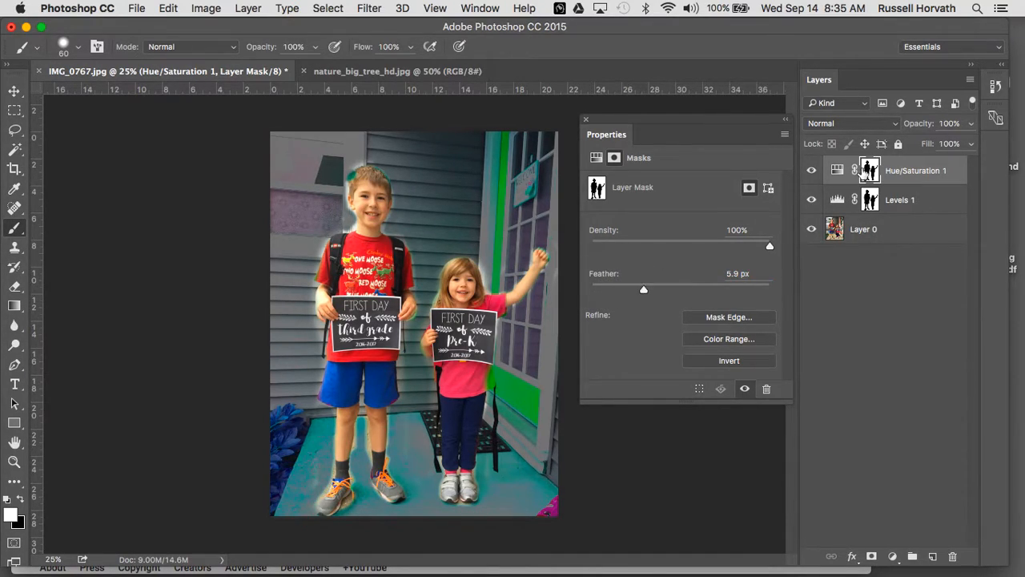
left_click(882, 198)
left_click_drag(592, 289, 677, 289)
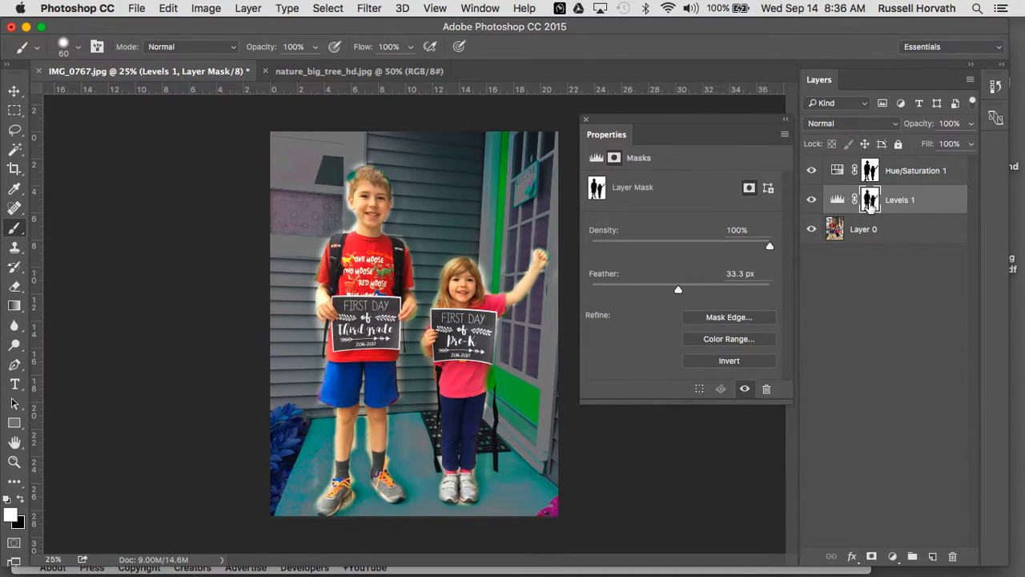
- Try mask densities of 65% on the Levels layer and 70% on the Hue/Saturation layer, and restore both to 100%
left_click_drag(770, 245, 708, 245)
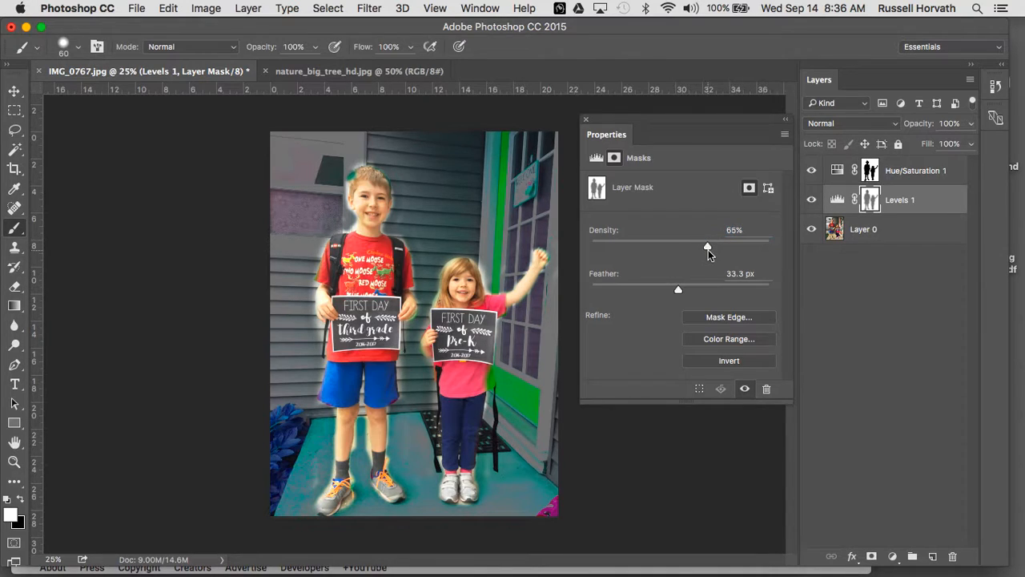
left_click(875, 171)
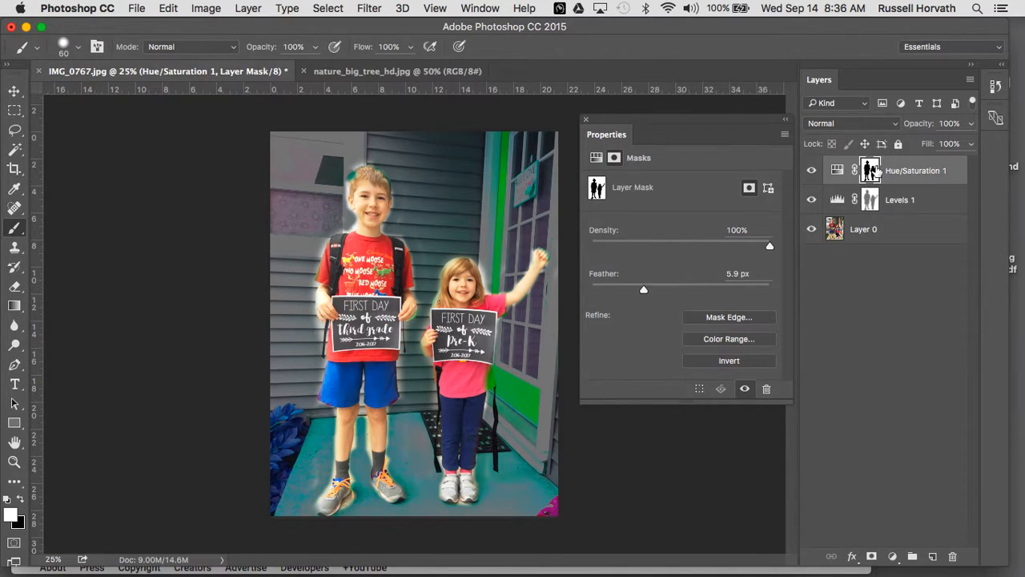
left_click_drag(770, 245, 743, 251)
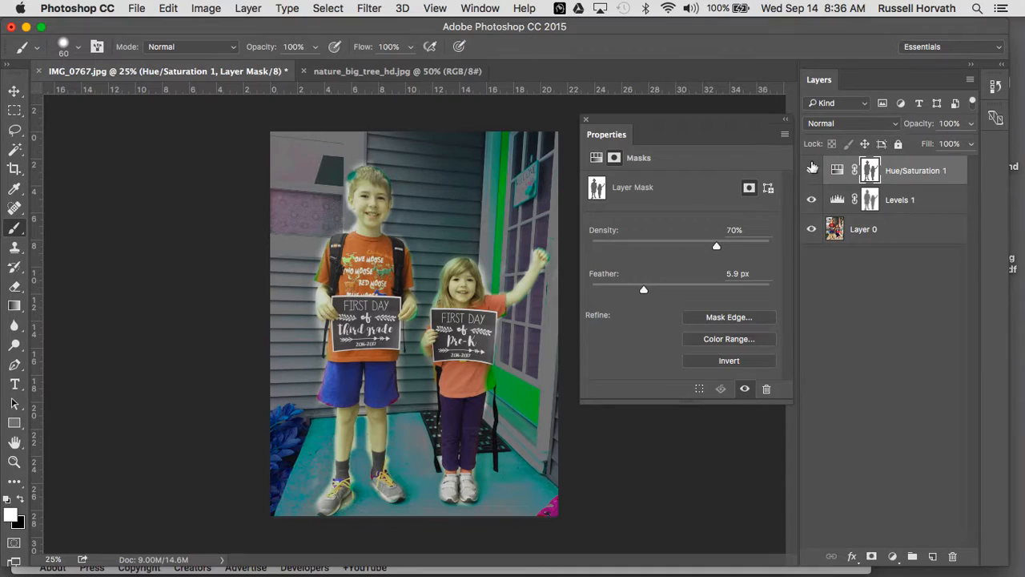
left_click_drag(720, 248, 771, 247)
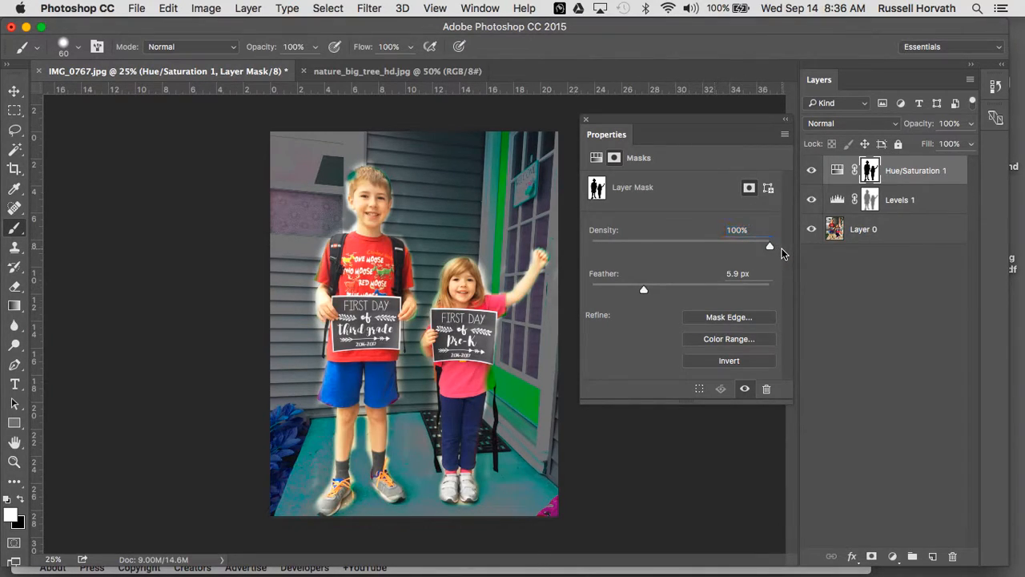
left_click(865, 210)
left_click_drag(705, 247, 788, 245)
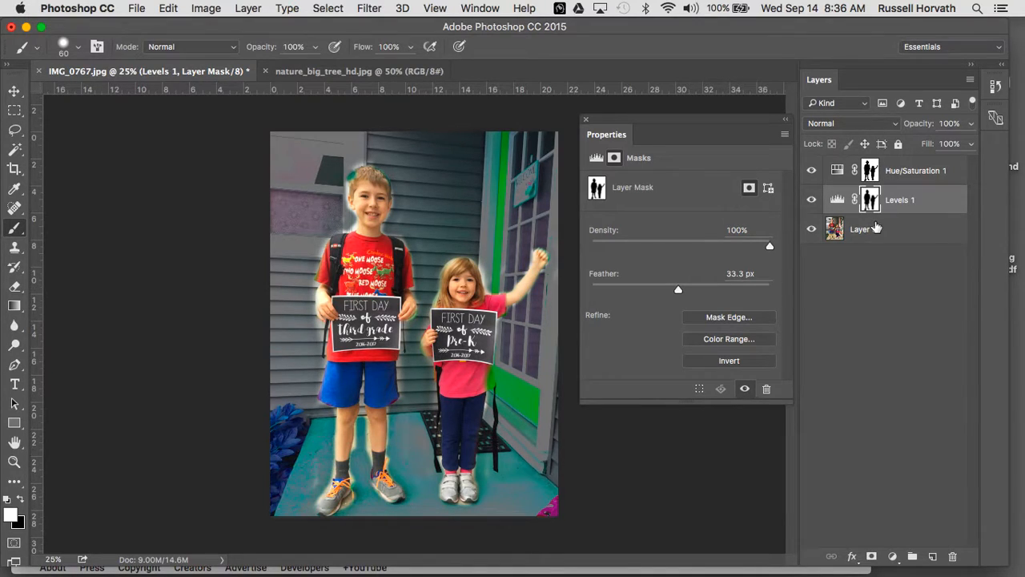